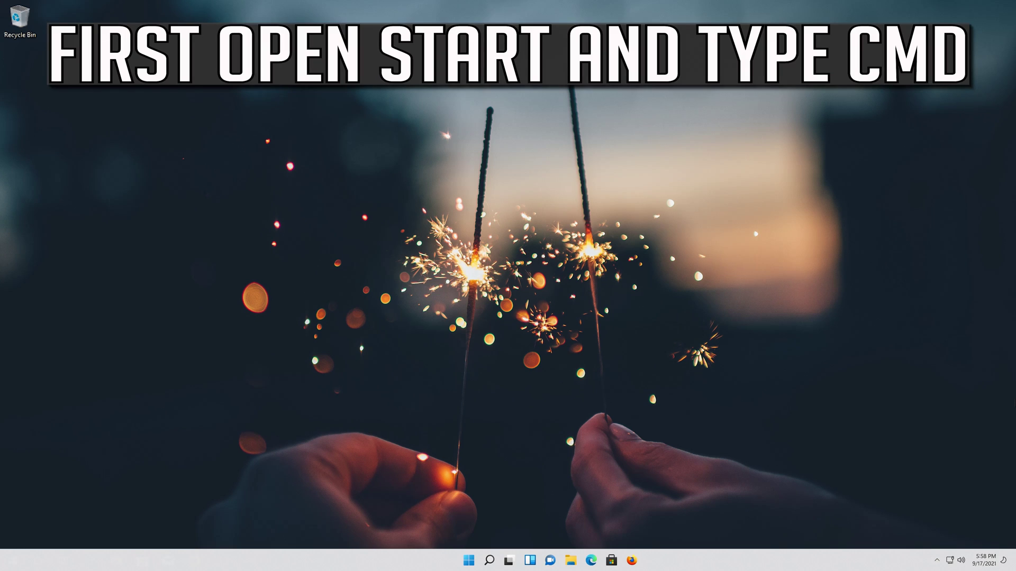
# Search 'cmd' from the Start menu and open Command Prompt
pyautogui.press('super')
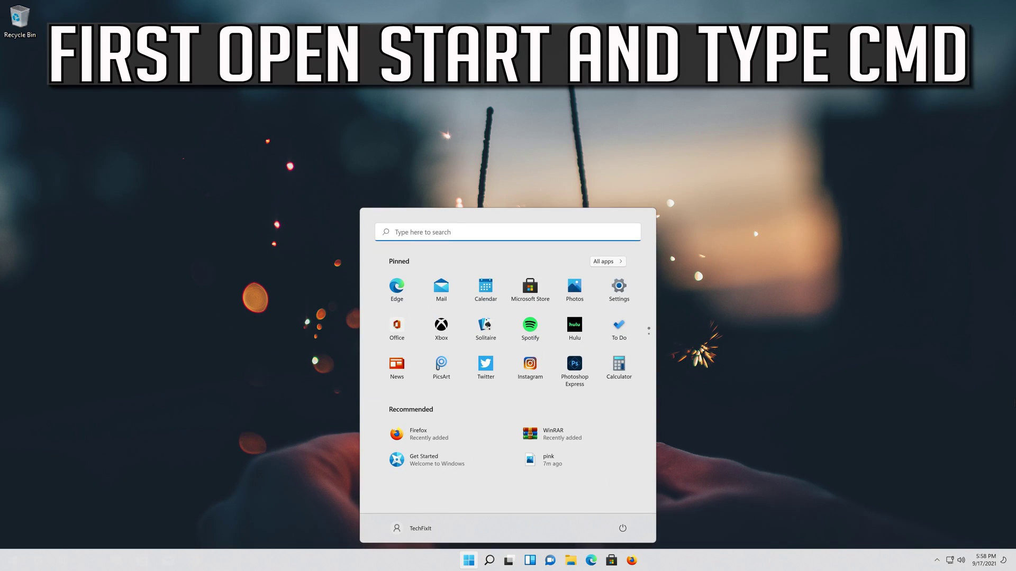
pyautogui.write('cmd')
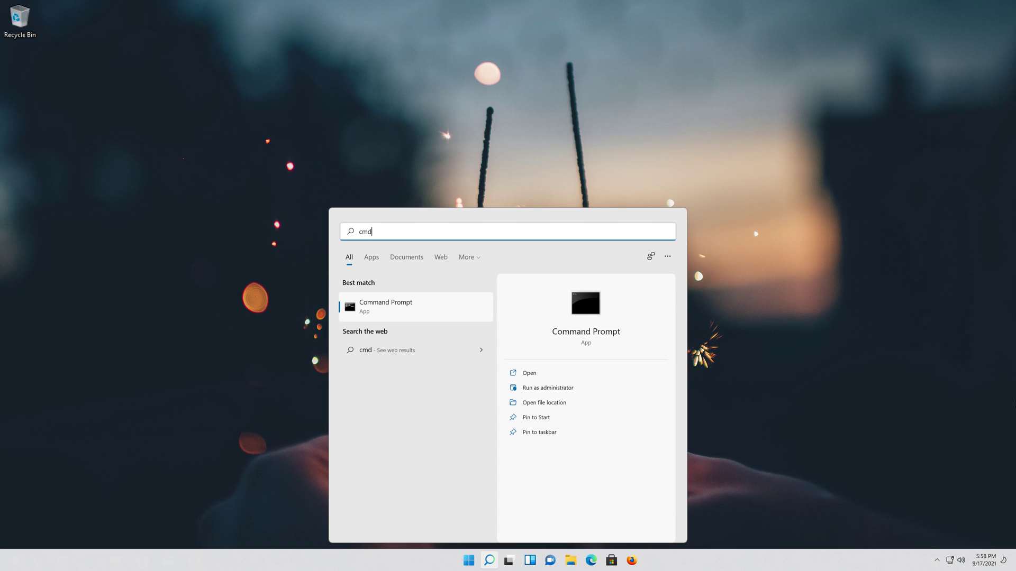
pyautogui.press('Return')
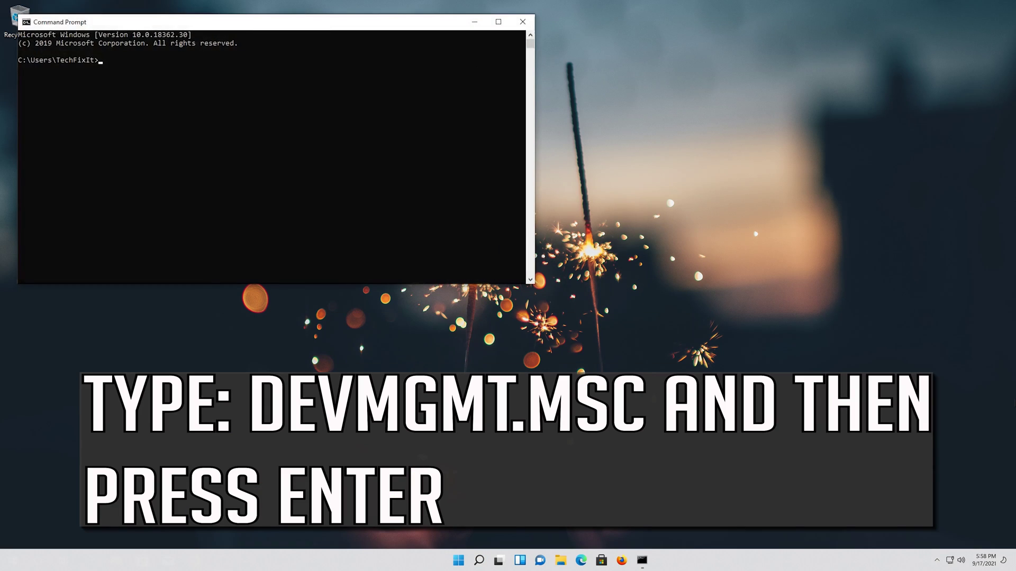
# Run devmgmt.msc in Command Prompt to launch Device Manager
pyautogui.write('devmgmt.msc')
pyautogui.press('Return')
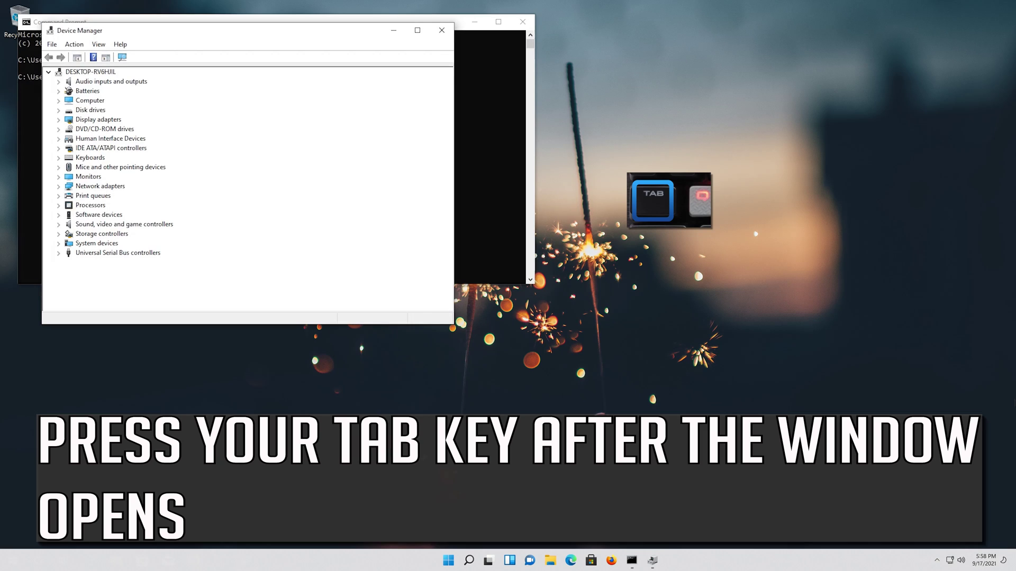
# Expand Mice and other pointing devices and open Microsoft PS/2 Mouse Properties
pyautogui.press('Tab')
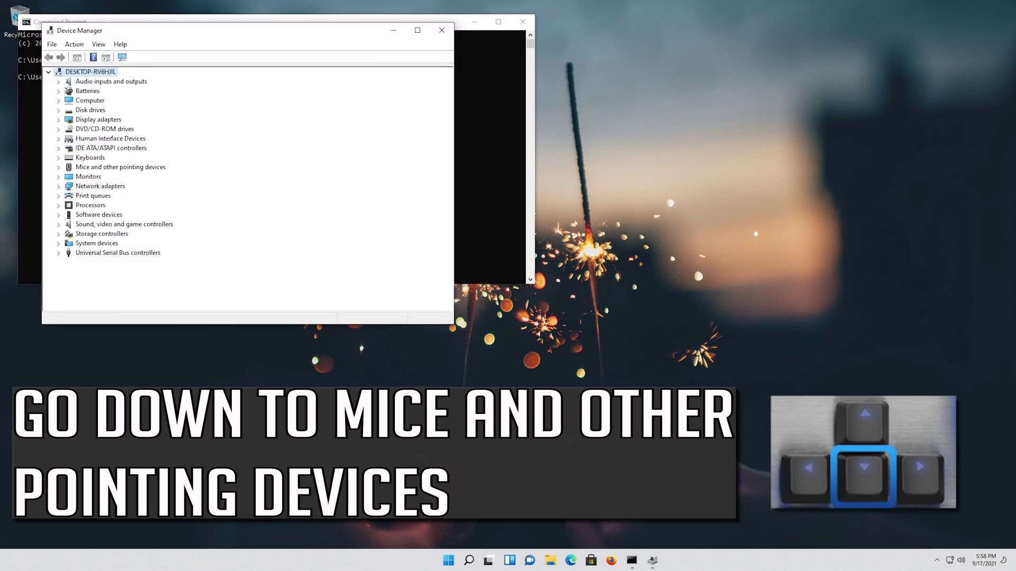
pyautogui.press('Down')
pyautogui.press('Down')
pyautogui.press('Down')
pyautogui.press('Down')
pyautogui.press('Down')
pyautogui.press('Down')
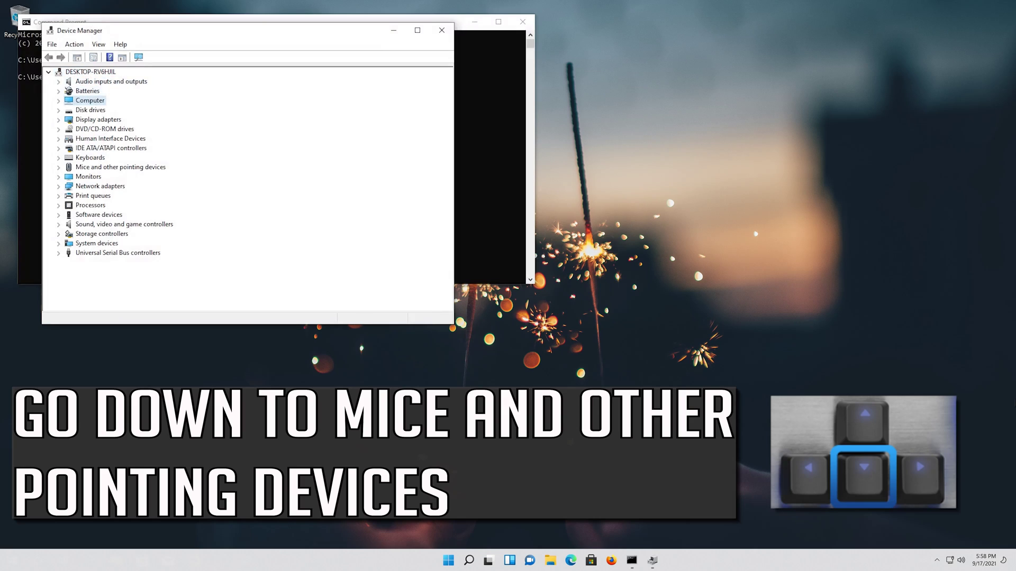
pyautogui.press('Down')
pyautogui.press('Down')
pyautogui.press('Down')
pyautogui.press('Down')
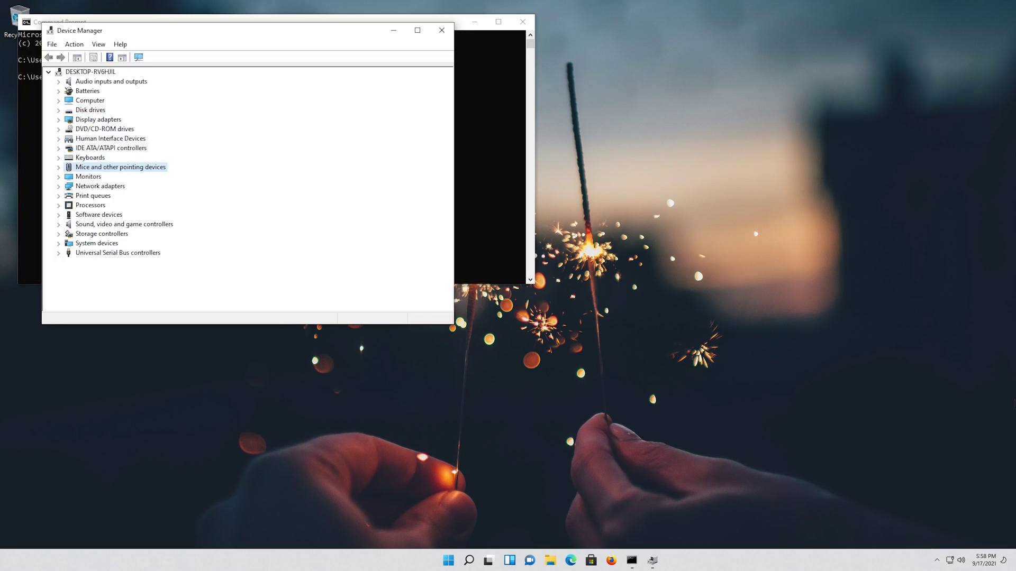
pyautogui.press('Right')
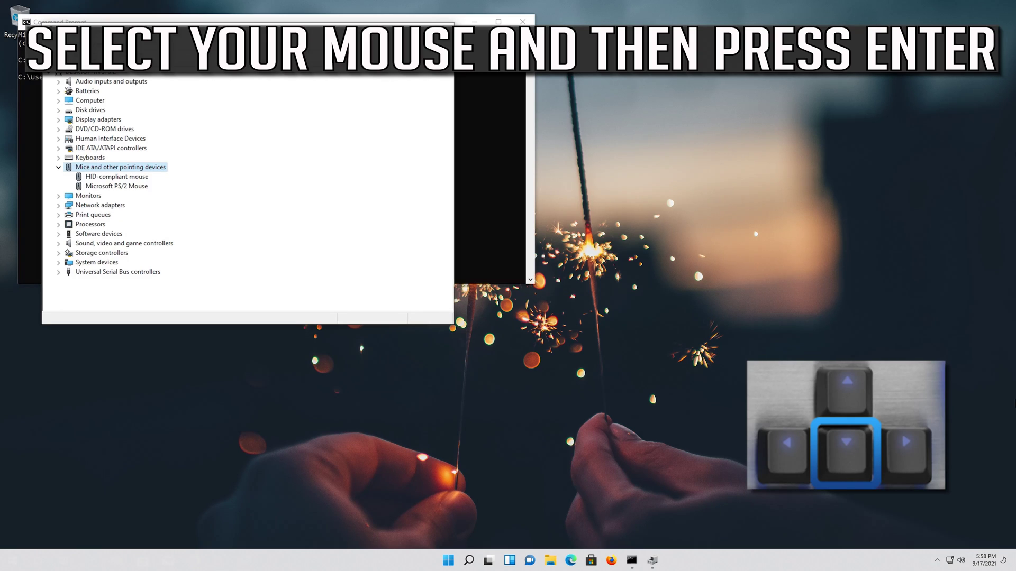
pyautogui.press('Down')
pyautogui.press('Down')
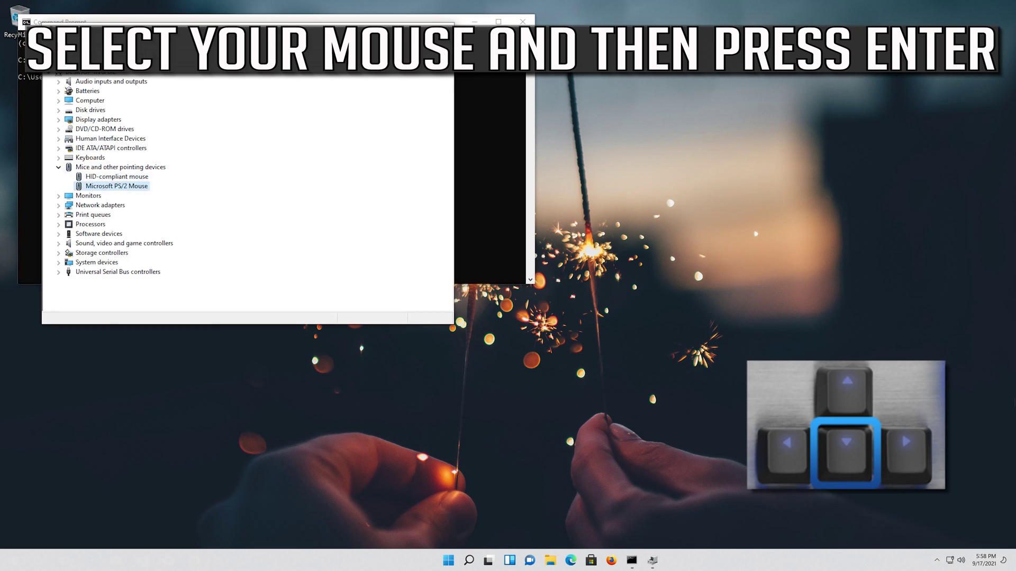
pyautogui.press('Return')
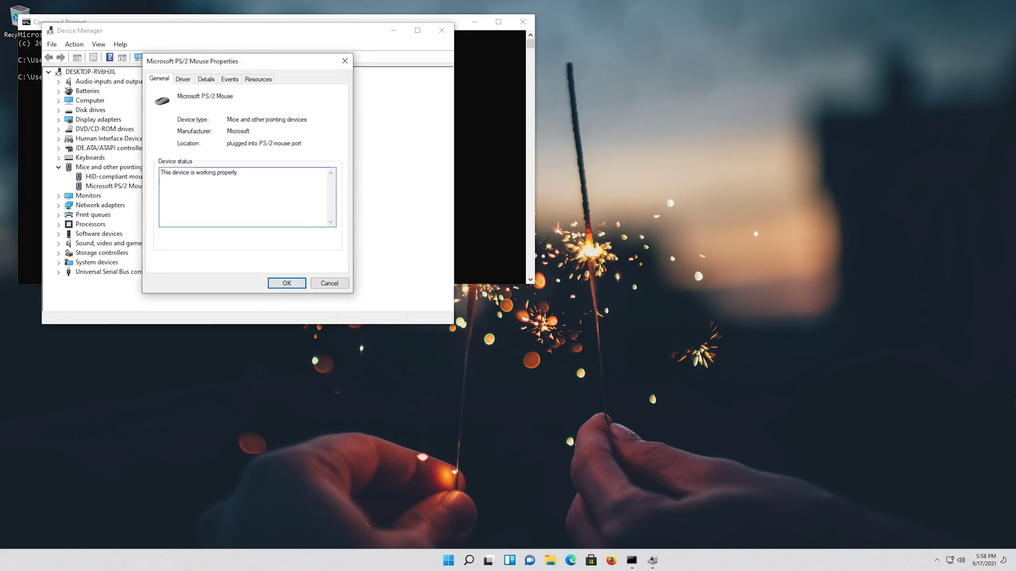
# Show the mouse's Driver tab and move focus to Update Driver
pyautogui.press('Tab')
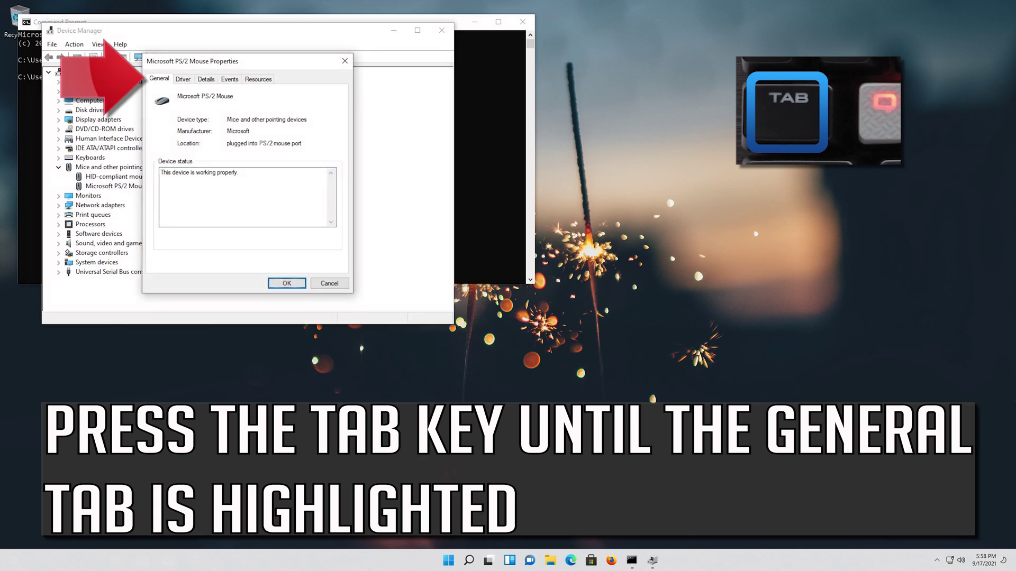
pyautogui.press('Tab')
pyautogui.press('Tab')
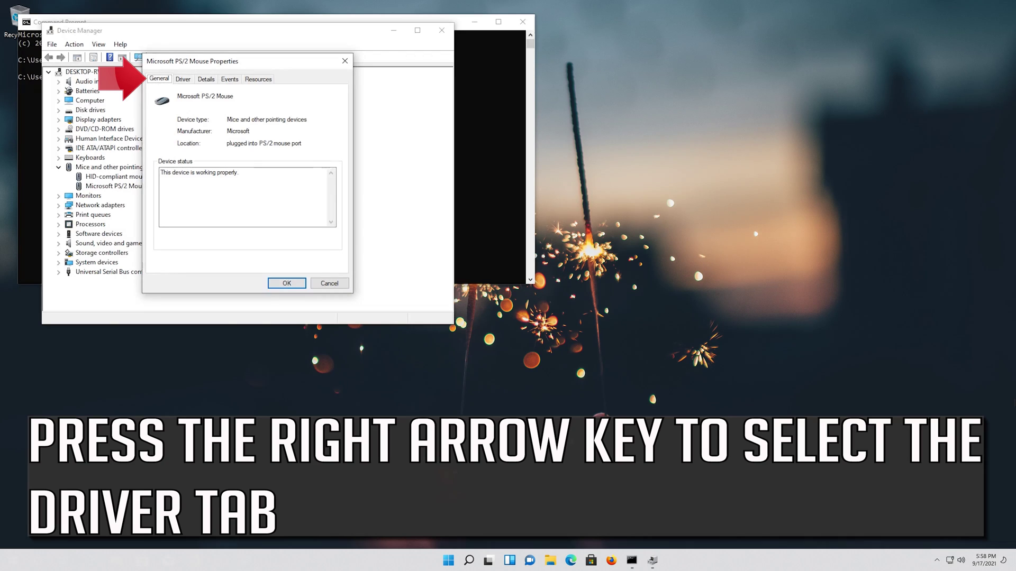
pyautogui.press('Right')
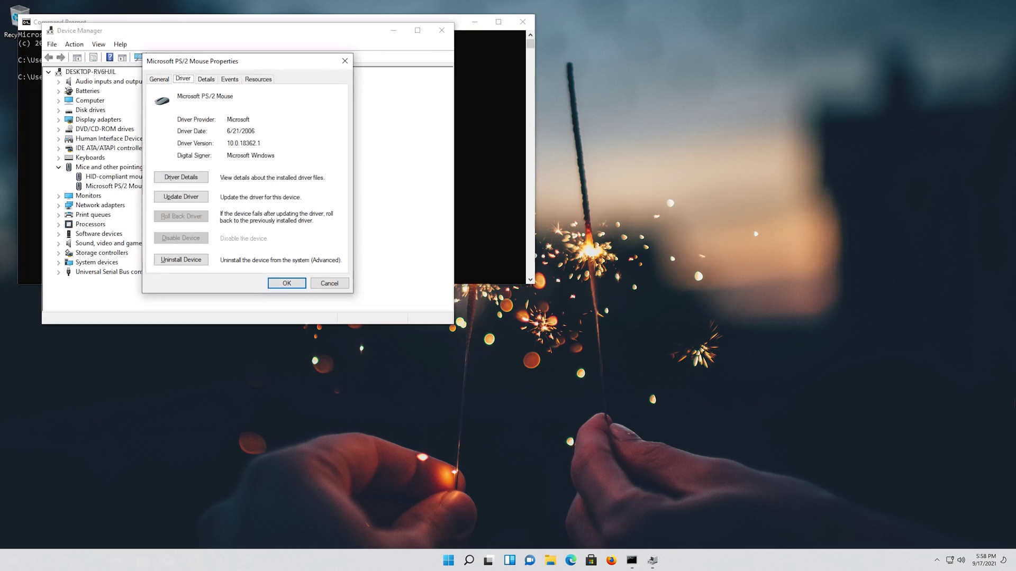
pyautogui.press('Tab')
pyautogui.press('Down')
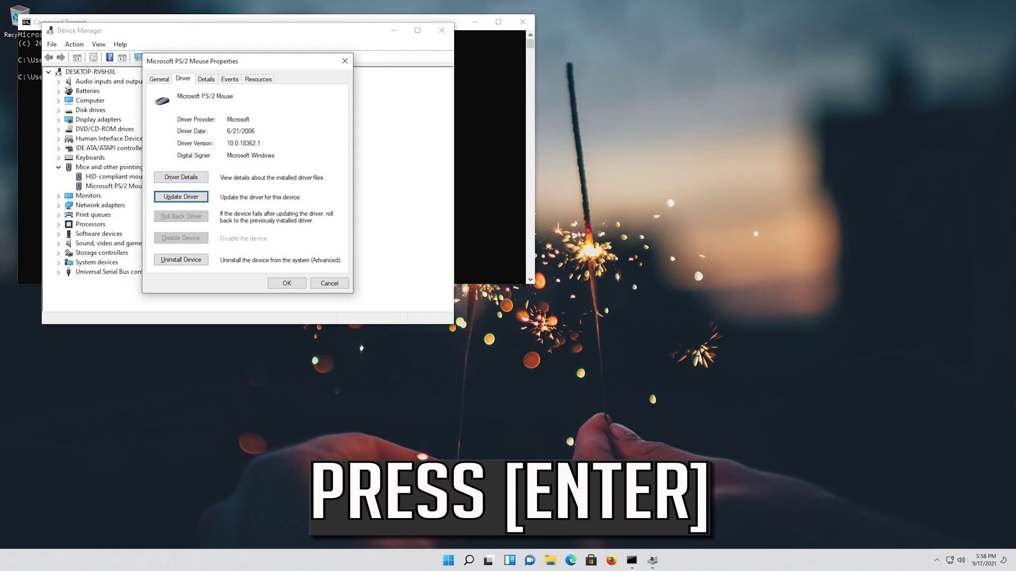
# Try automatic driver search, then choose Browse my computer and focus Let me pick from a list
pyautogui.press('Return')
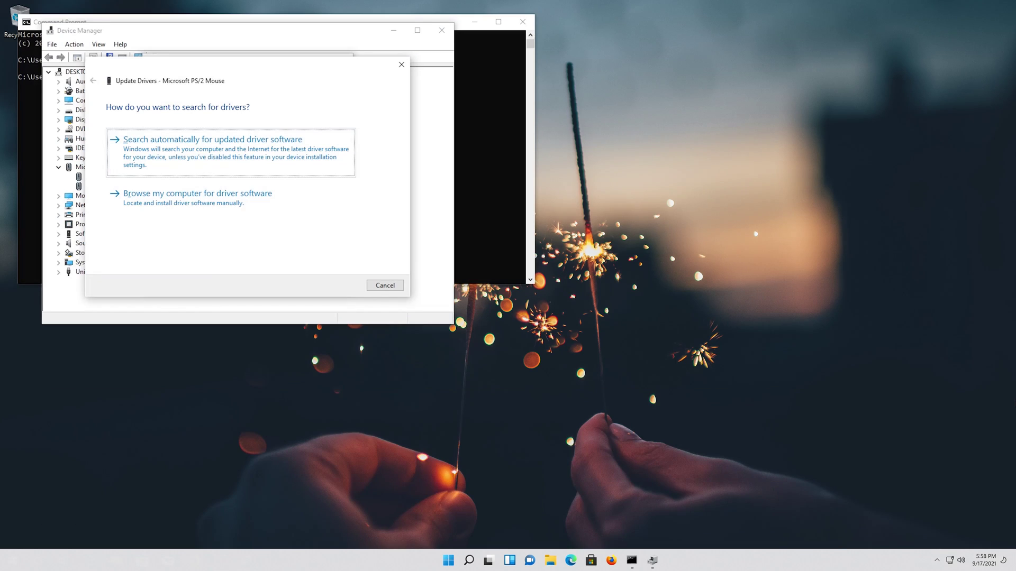
pyautogui.press('Return')
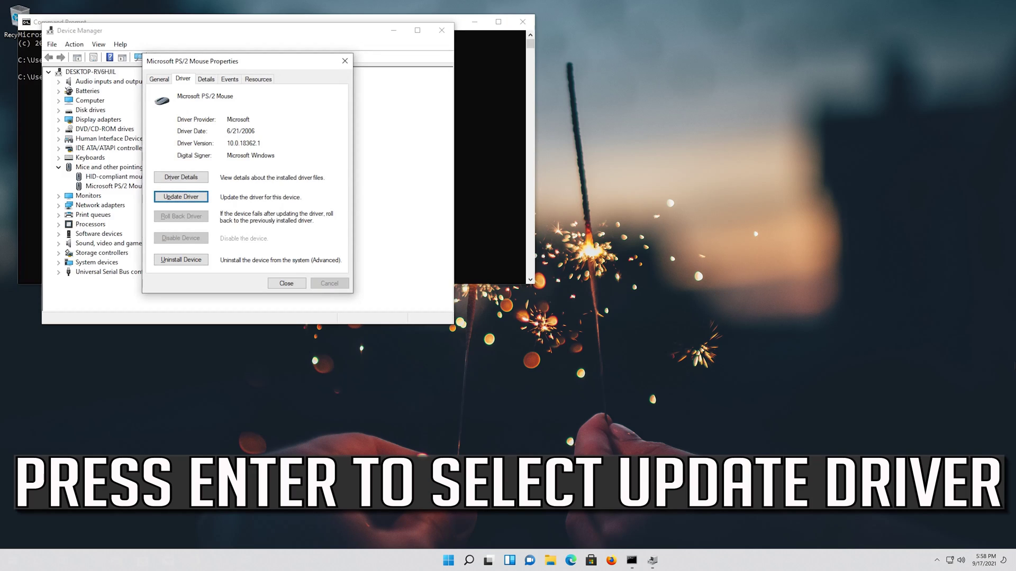
pyautogui.press('Return')
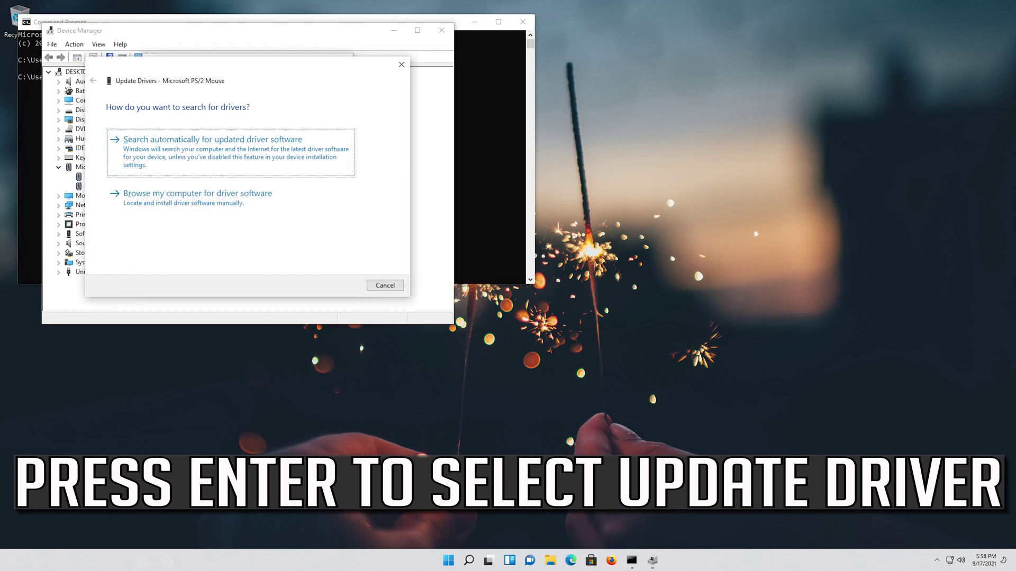
pyautogui.press('Tab')
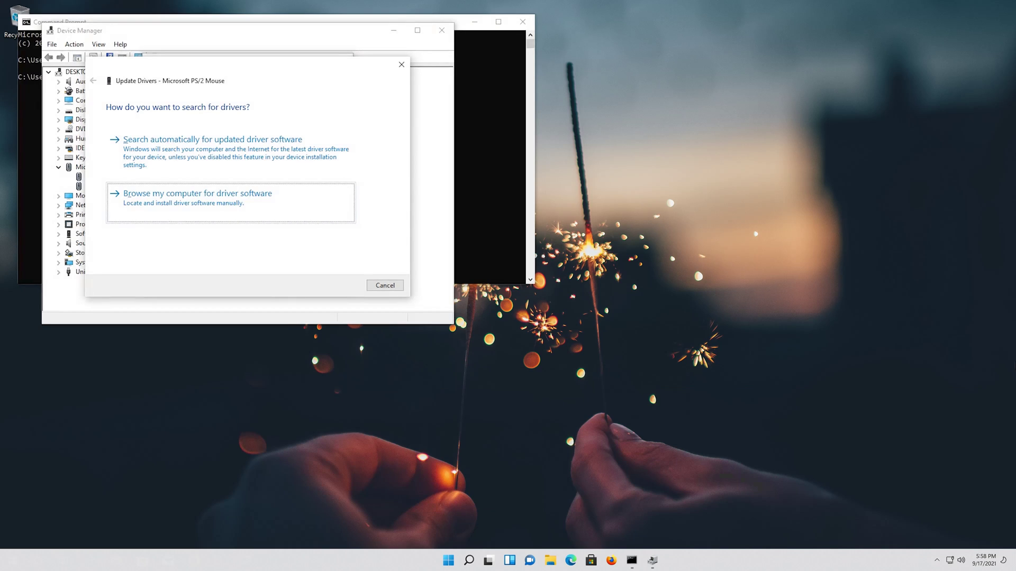
pyautogui.press('Return')
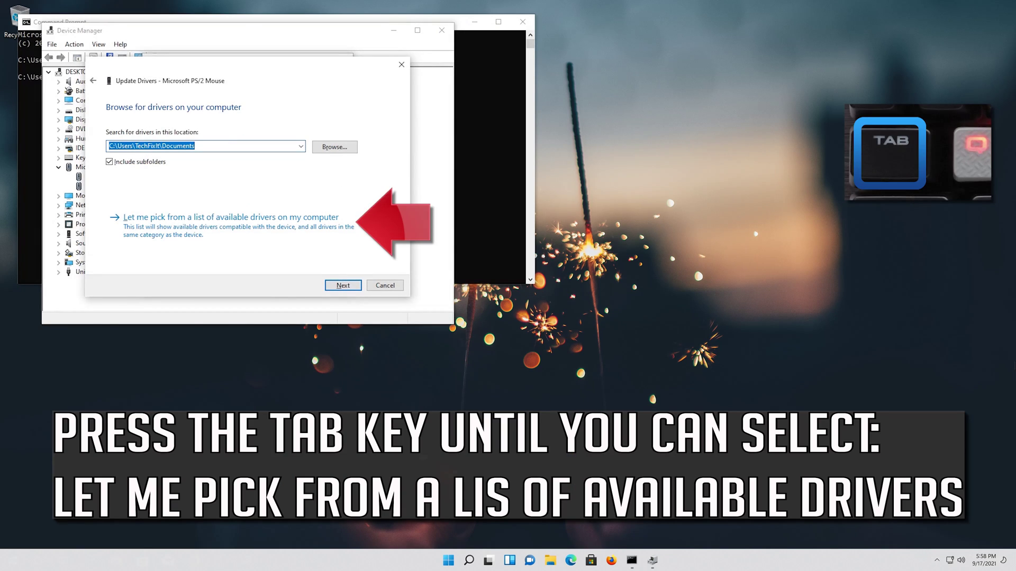
pyautogui.press('Tab')
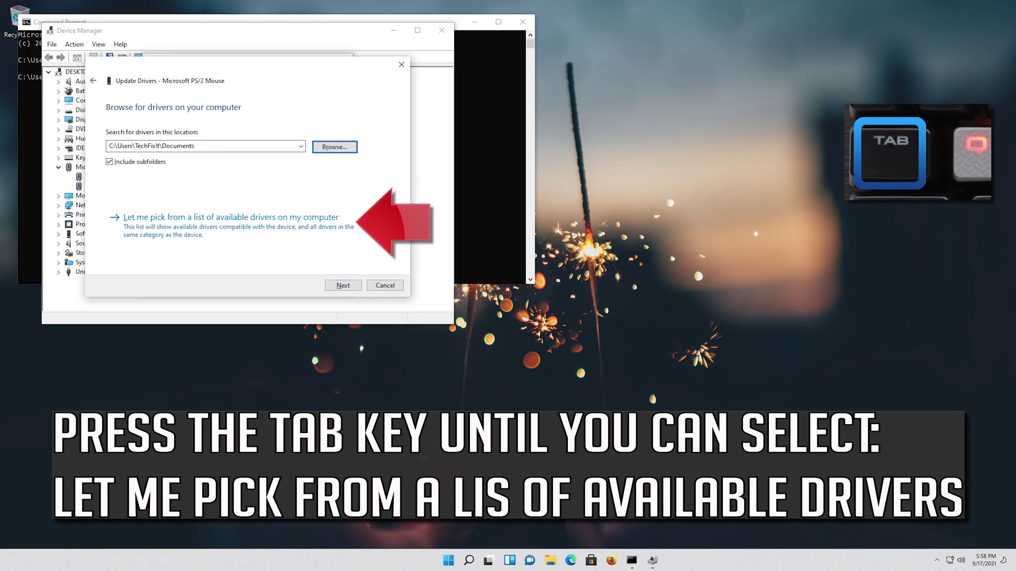
pyautogui.press('Tab')
pyautogui.press('Tab')
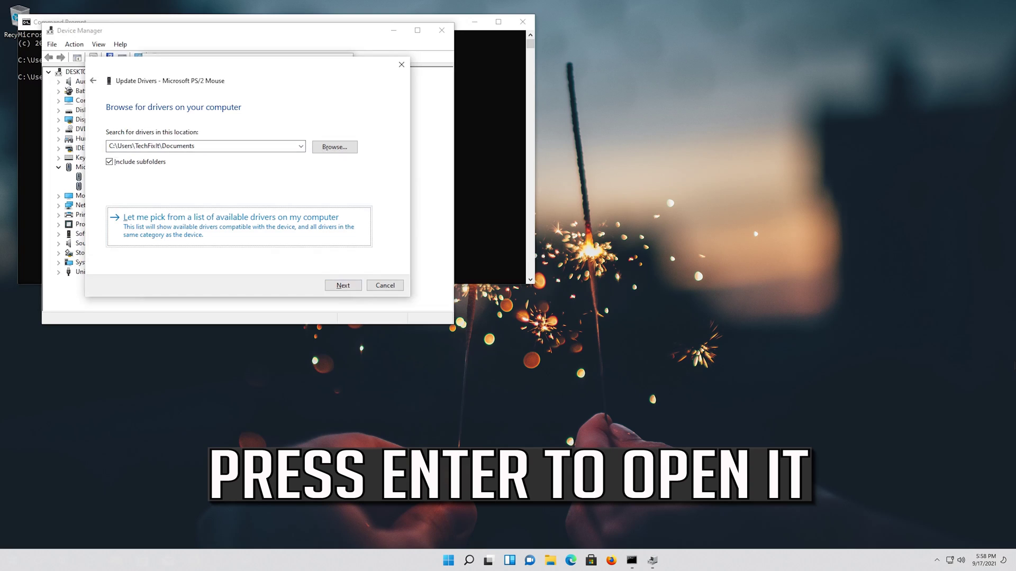
# Pick Microsoft PS/2 Mouse from the compatible driver list and install it
pyautogui.press('Return')
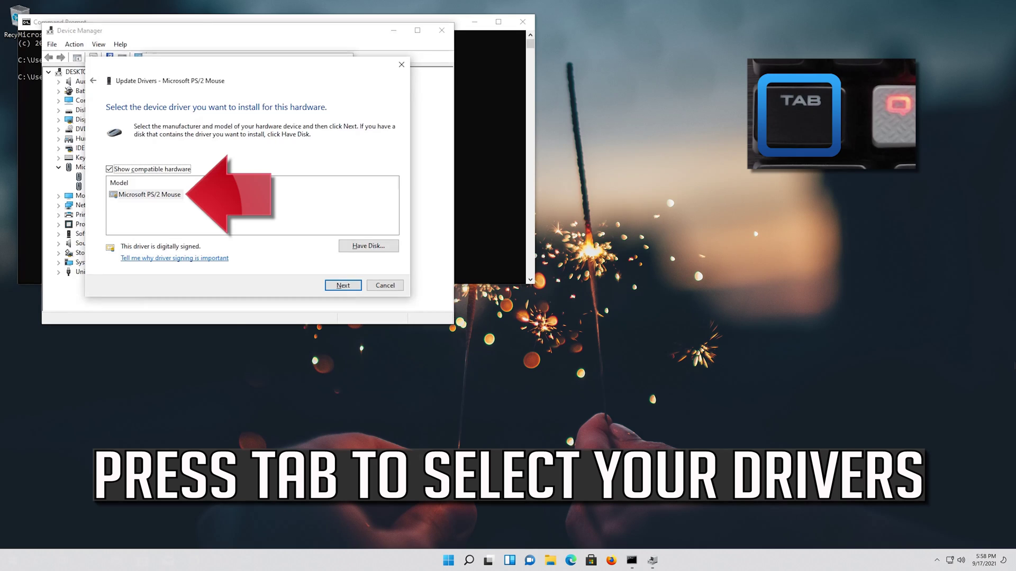
pyautogui.press('Tab')
pyautogui.press('Tab')
pyautogui.press('Tab')
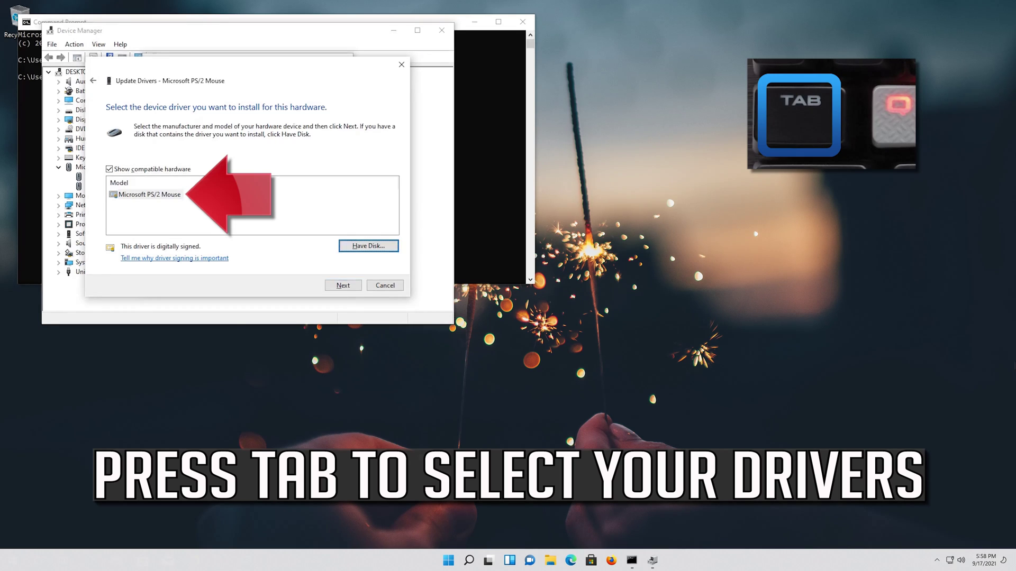
pyautogui.press('Tab')
pyautogui.press('Tab')
pyautogui.press('Tab')
pyautogui.press('Tab')
pyautogui.press('Tab')
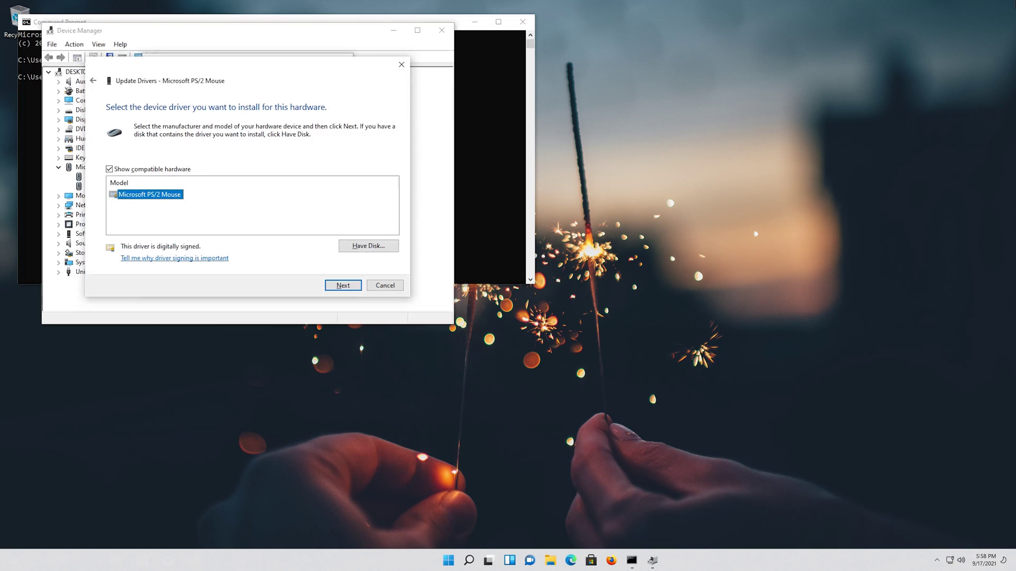
pyautogui.press('Return')
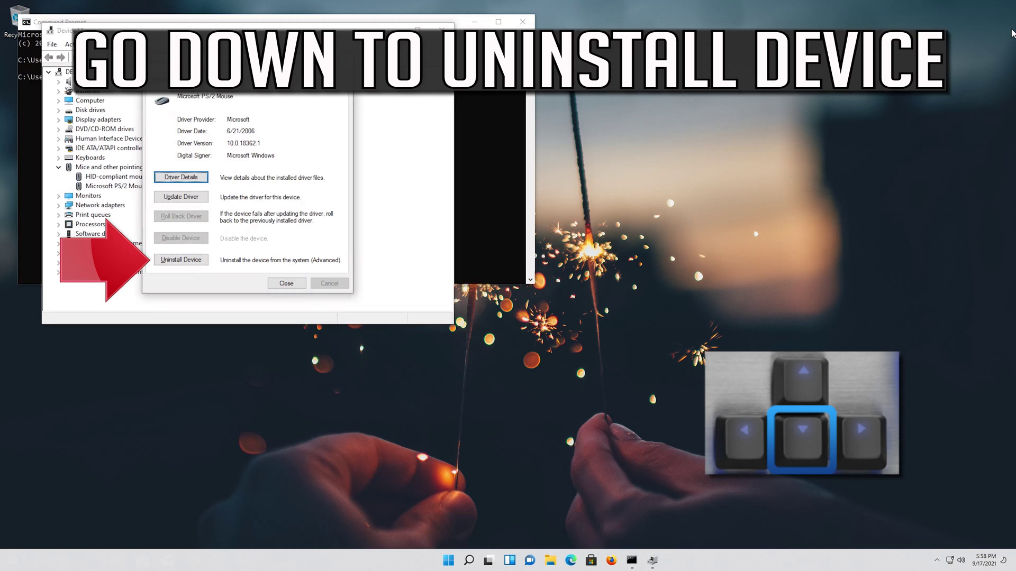
# Uninstall the Microsoft PS/2 Mouse device, confirm, and accept restarting the computer
pyautogui.press('Down')
pyautogui.press('Down')
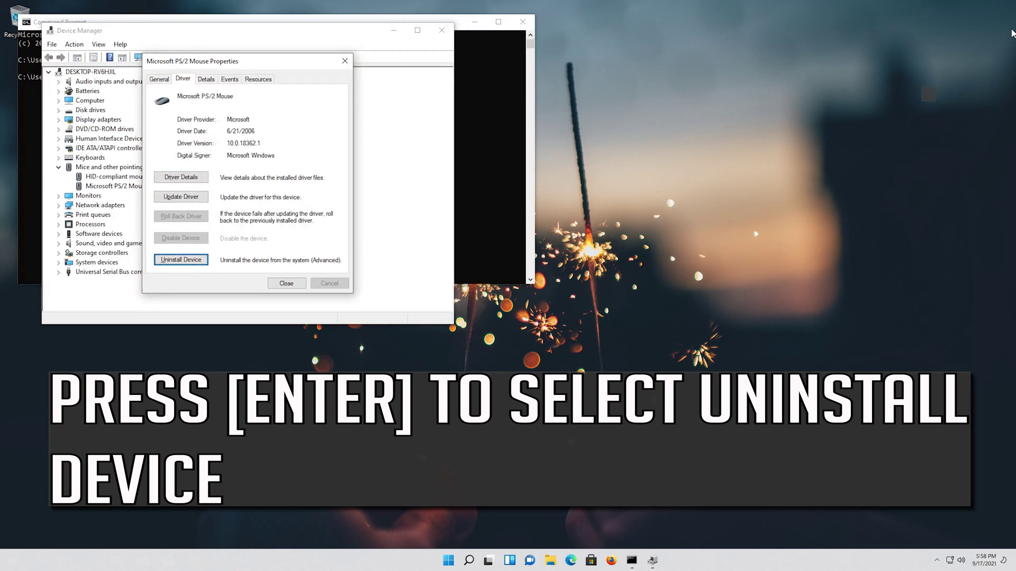
pyautogui.press('Return')
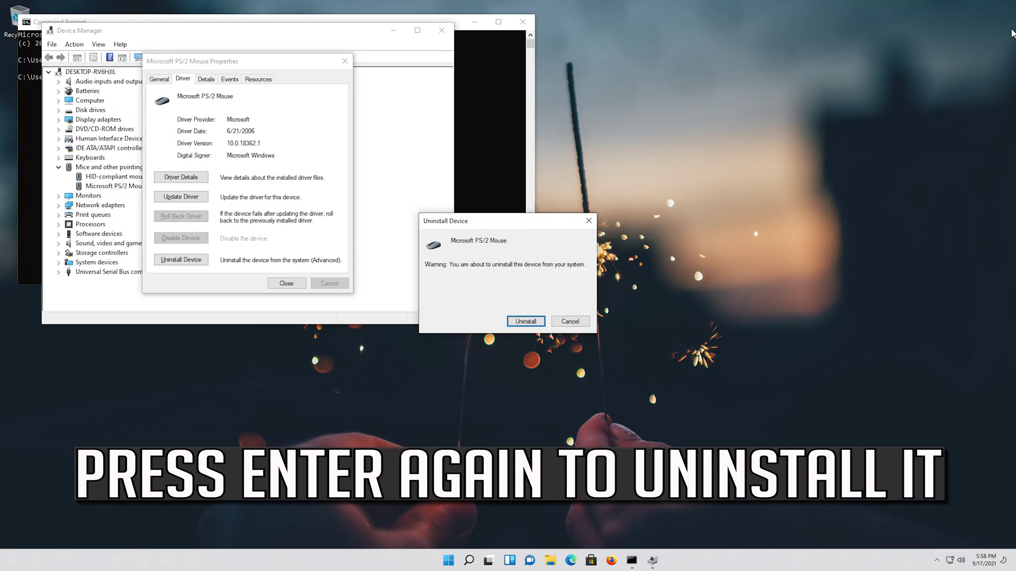
pyautogui.press('Return')
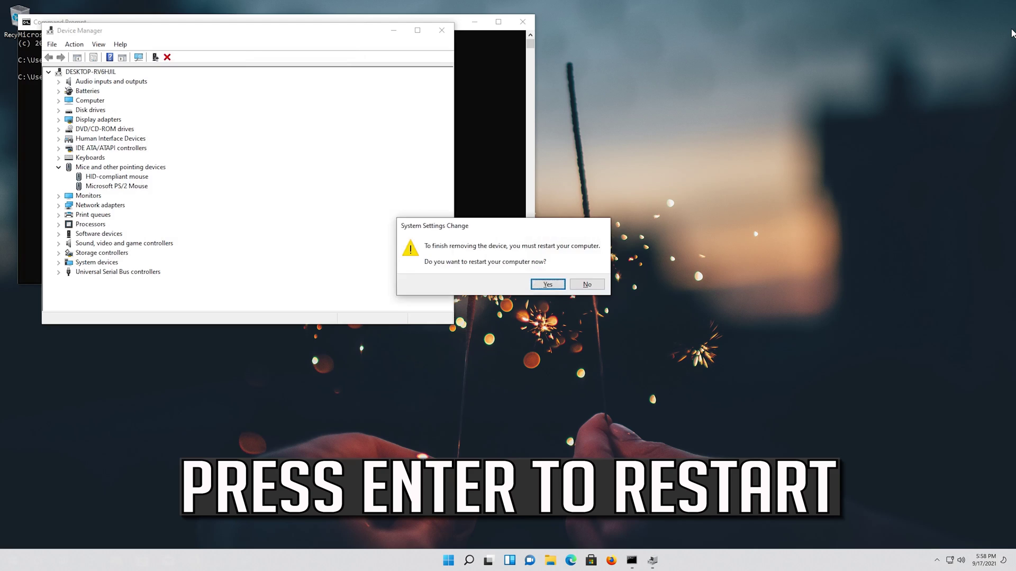
pyautogui.press('Return')
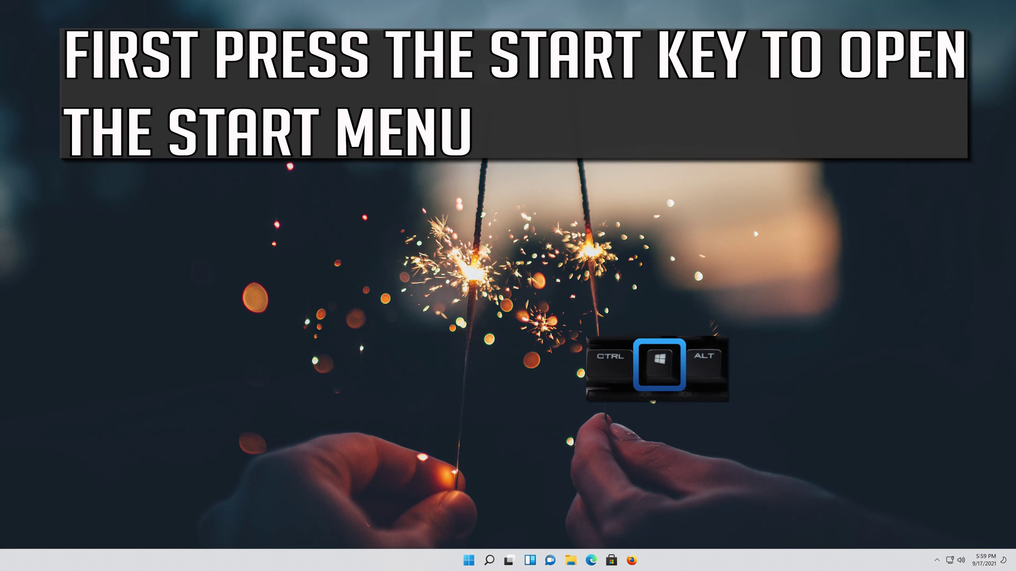
# Search 'regedit' from the Start menu and launch Registry Editor
pyautogui.press('super')
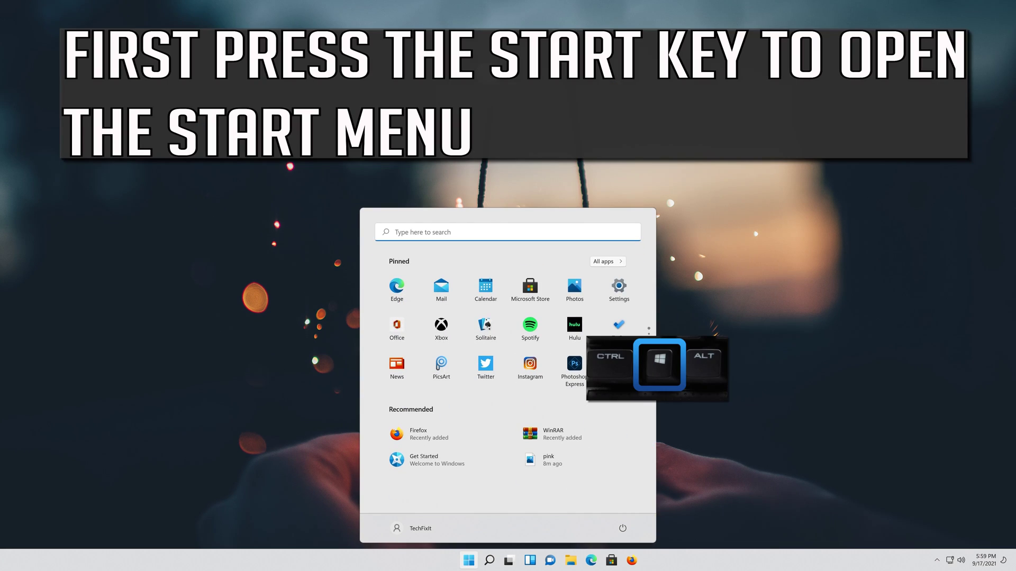
pyautogui.write('re')
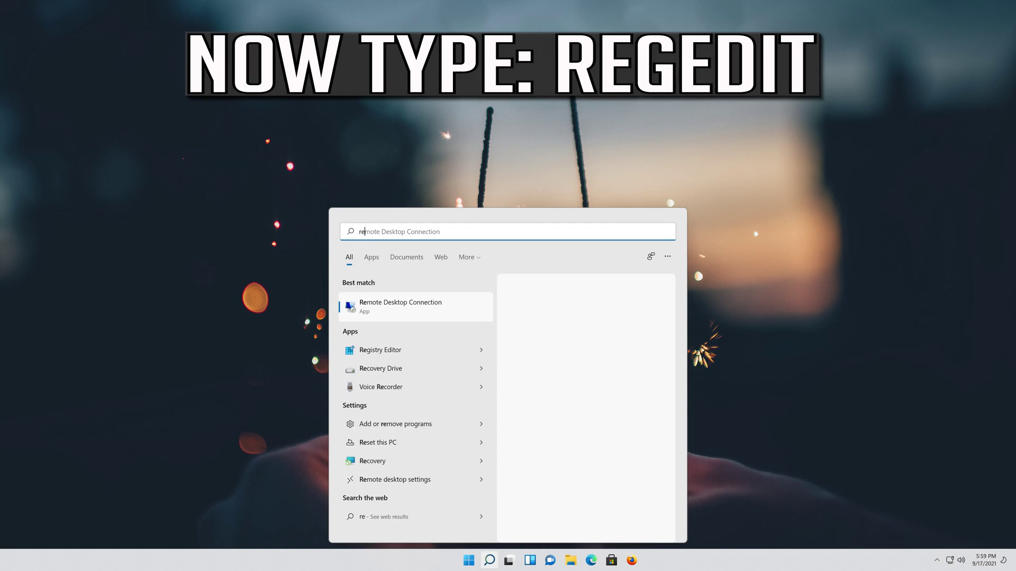
pyautogui.write('gedit')
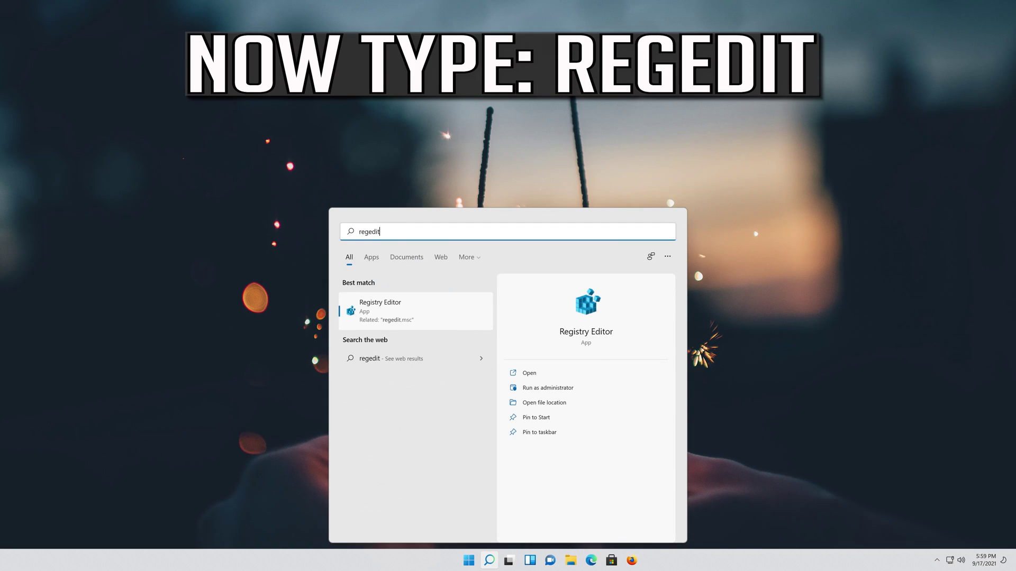
pyautogui.press('Return')
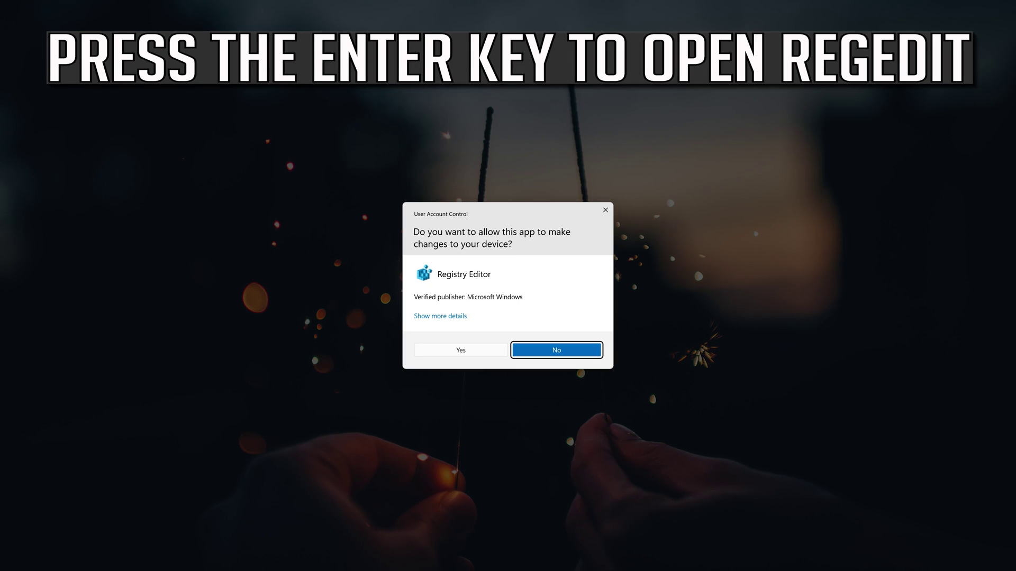
# Allow Registry Editor through the UAC prompt and expand HKEY_LOCAL_MACHINE
pyautogui.press('Left')
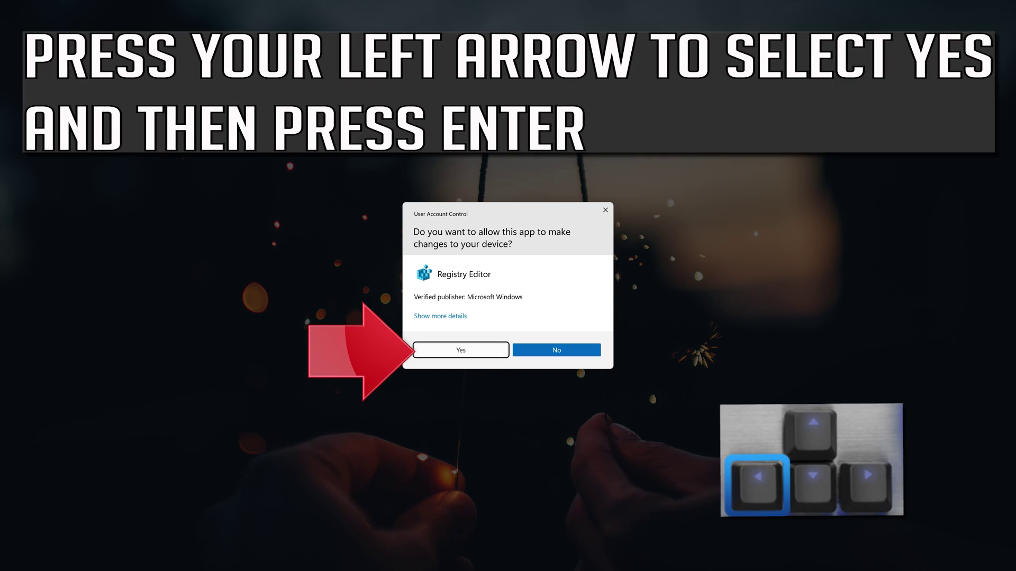
pyautogui.press('Return')
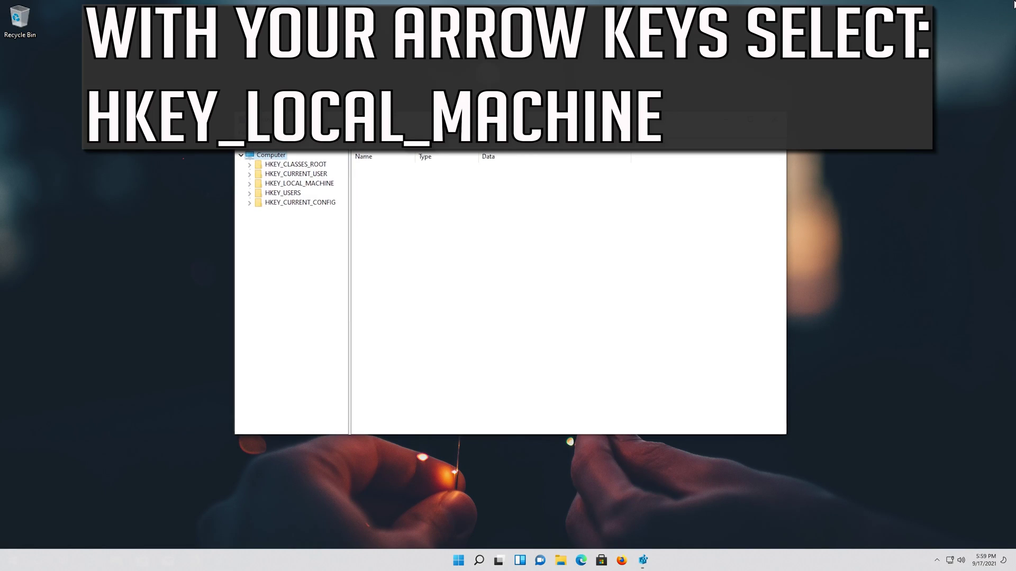
pyautogui.press('Down')
pyautogui.press('Down')
pyautogui.press('Down')
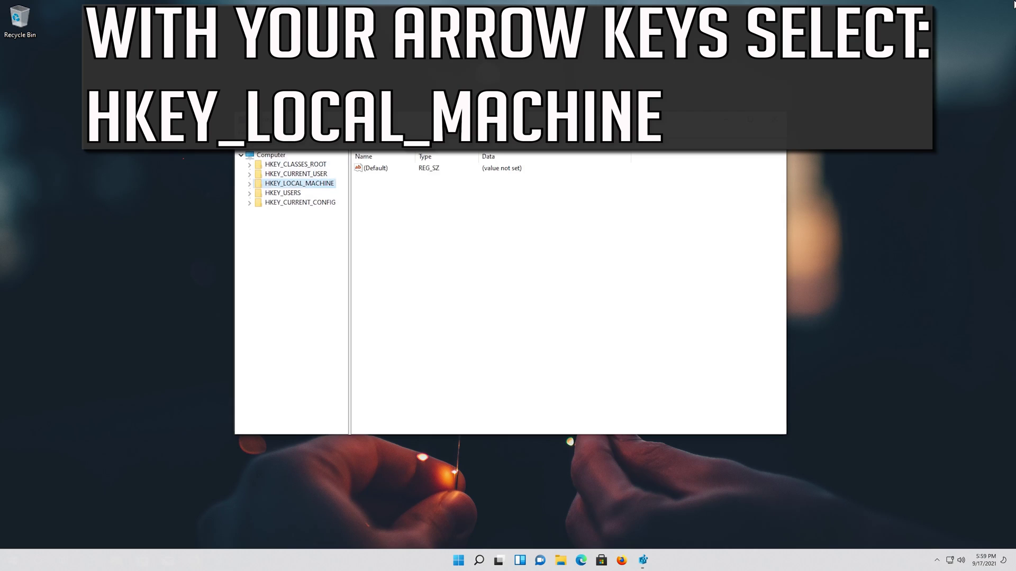
pyautogui.press('Right')
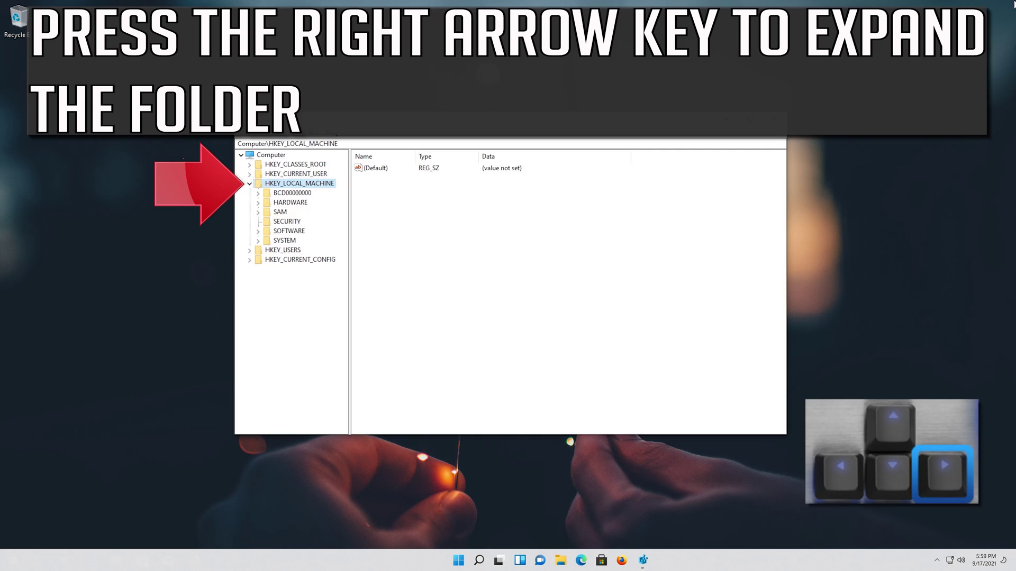
# Expand SOFTWARE and move down to its Microsoft key
pyautogui.press('Down')
pyautogui.press('Down')
pyautogui.press('Down')
pyautogui.press('Down')
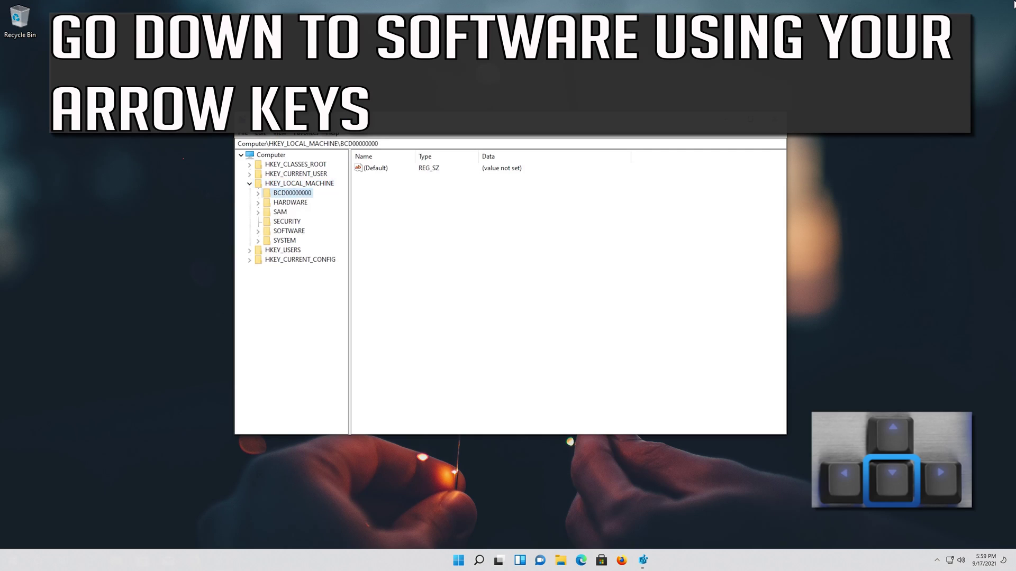
pyautogui.press('Down')
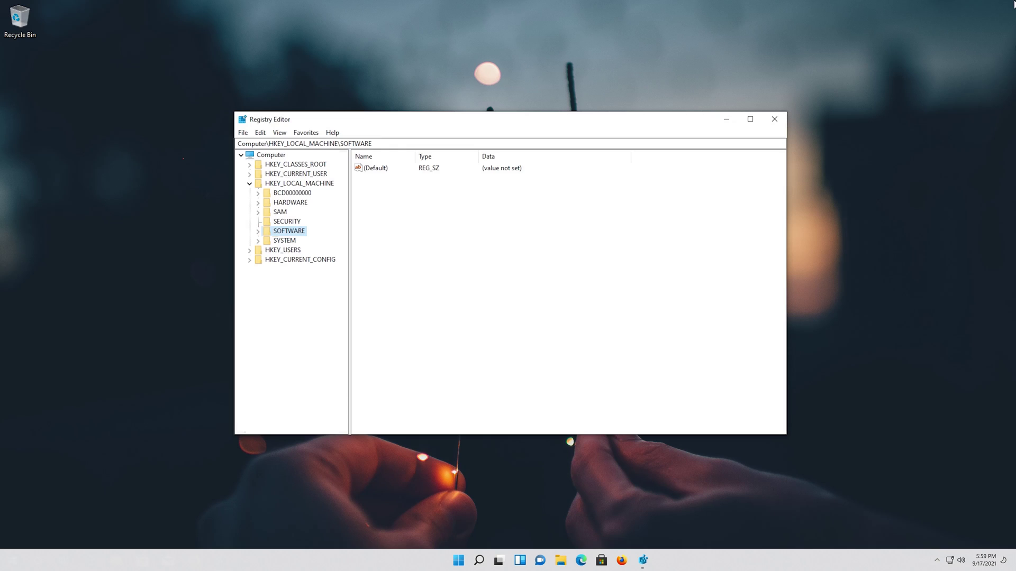
pyautogui.press('Right')
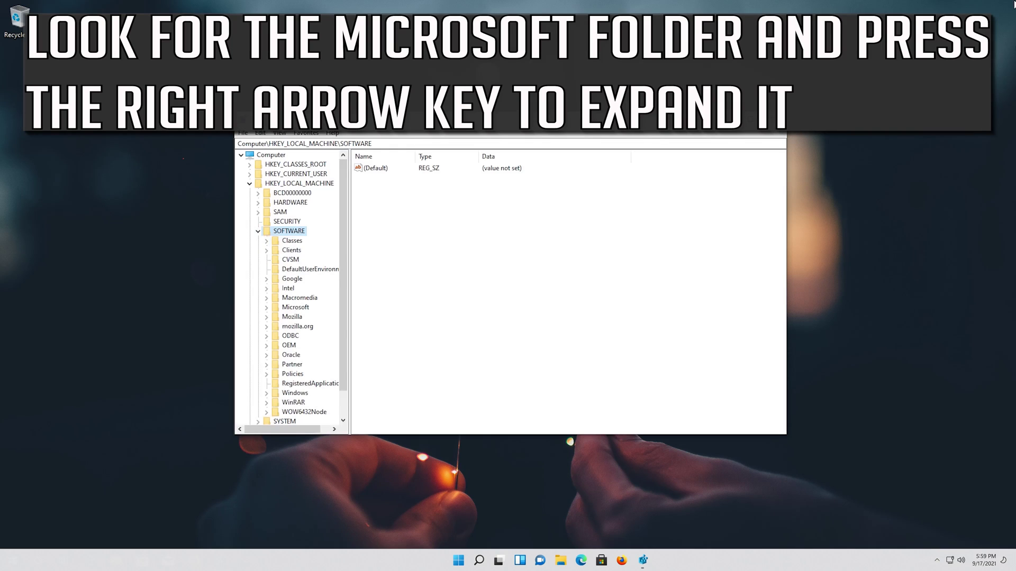
pyautogui.press('Down')
pyautogui.press('Down')
pyautogui.press('Down')
pyautogui.press('Down')
pyautogui.press('Down')
pyautogui.press('Down')
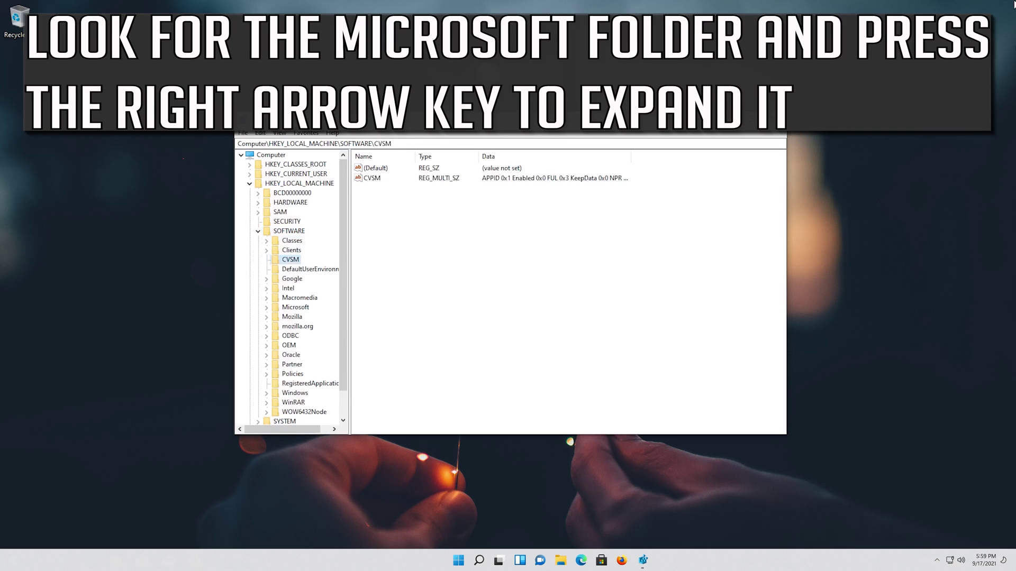
pyautogui.press('Down')
pyautogui.press('Down')
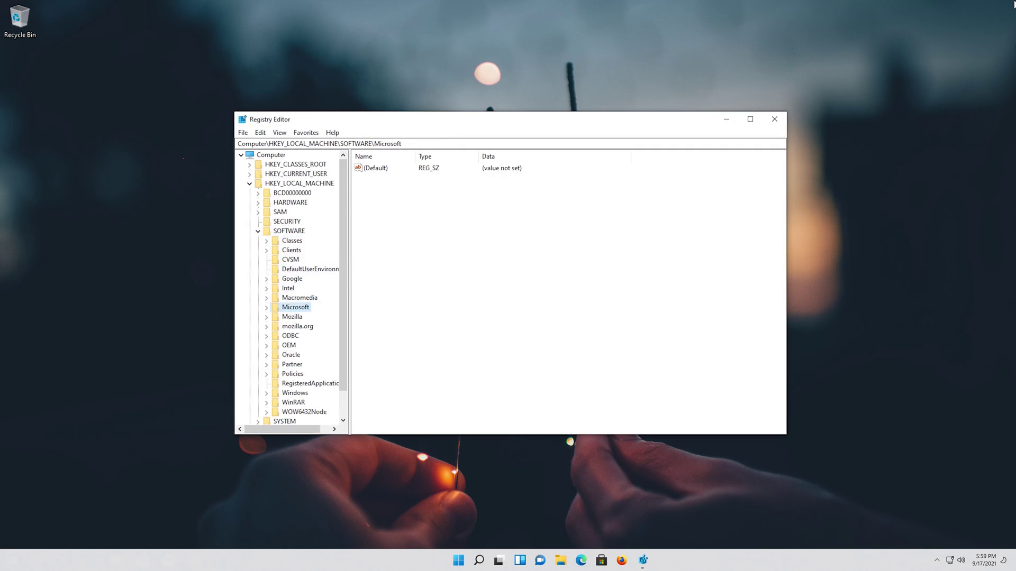
# Expand Microsoft, step down to Windows, expand it and select CurrentVersion
pyautogui.press('Right')
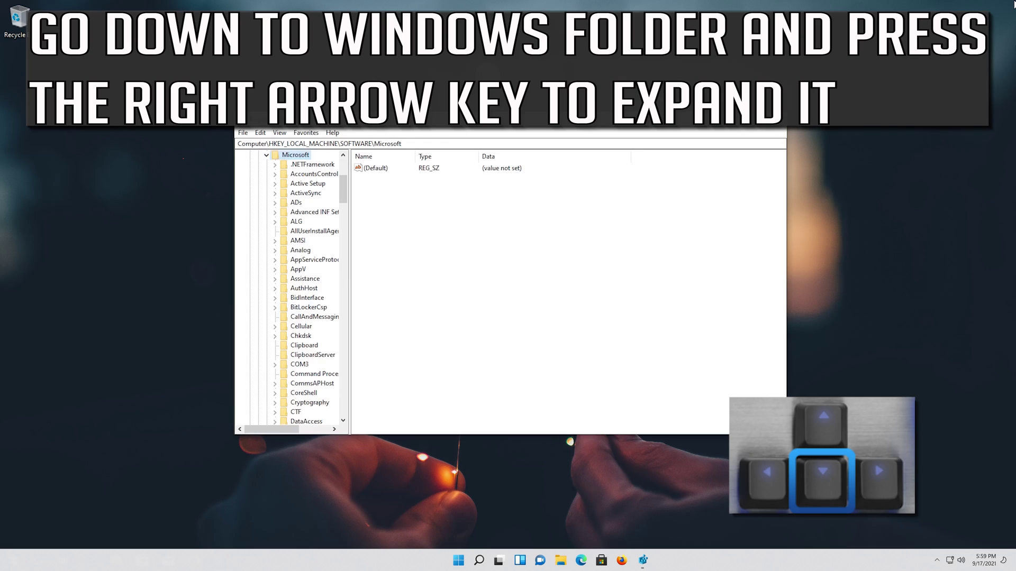
pyautogui.press('Down')
pyautogui.press('Down')
pyautogui.press('Down')
pyautogui.press('Down')
pyautogui.press('Down')
pyautogui.press('Down')
pyautogui.press('Down')
pyautogui.press('Down')
pyautogui.press('Down')
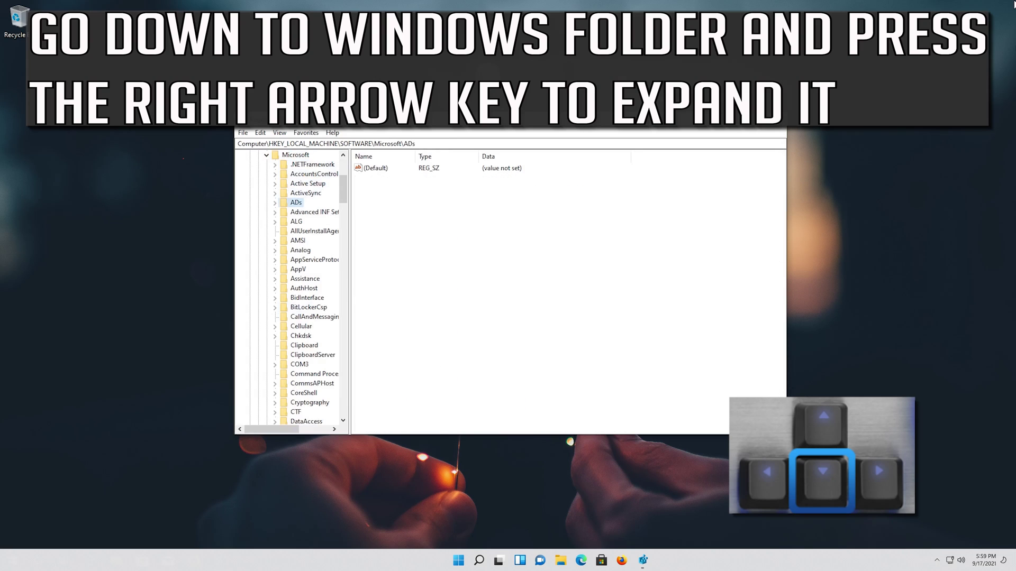
pyautogui.press('Down')
pyautogui.press('Down')
pyautogui.press('Down')
pyautogui.press('Down')
pyautogui.press('Down')
pyautogui.press('Down')
pyautogui.press('Down')
pyautogui.press('Down')
pyautogui.press('Down')
pyautogui.press('Down')
pyautogui.press('Down')
pyautogui.press('Down')
pyautogui.press('Down')
pyautogui.press('Down')
pyautogui.press('Down')
pyautogui.press('Down')
pyautogui.press('Down')
pyautogui.press('Down')
pyautogui.press('Down')
pyautogui.press('Down')
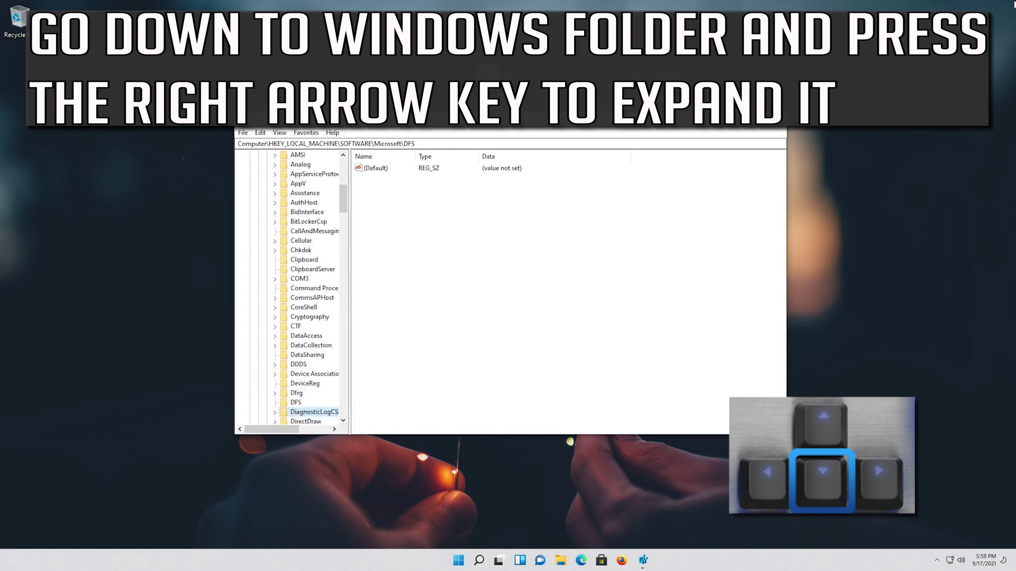
pyautogui.press('Down')
pyautogui.press('Down')
pyautogui.press('Down')
pyautogui.press('Down')
pyautogui.press('Down')
pyautogui.press('Down')
pyautogui.press('Down')
pyautogui.press('Down')
pyautogui.press('Down')
pyautogui.press('Down')
pyautogui.press('Down')
pyautogui.press('Down')
pyautogui.press('Down')
pyautogui.press('Down')
pyautogui.press('Down')
pyautogui.press('Down')
pyautogui.press('Down')
pyautogui.press('Down')
pyautogui.press('Down')
pyautogui.press('Down')
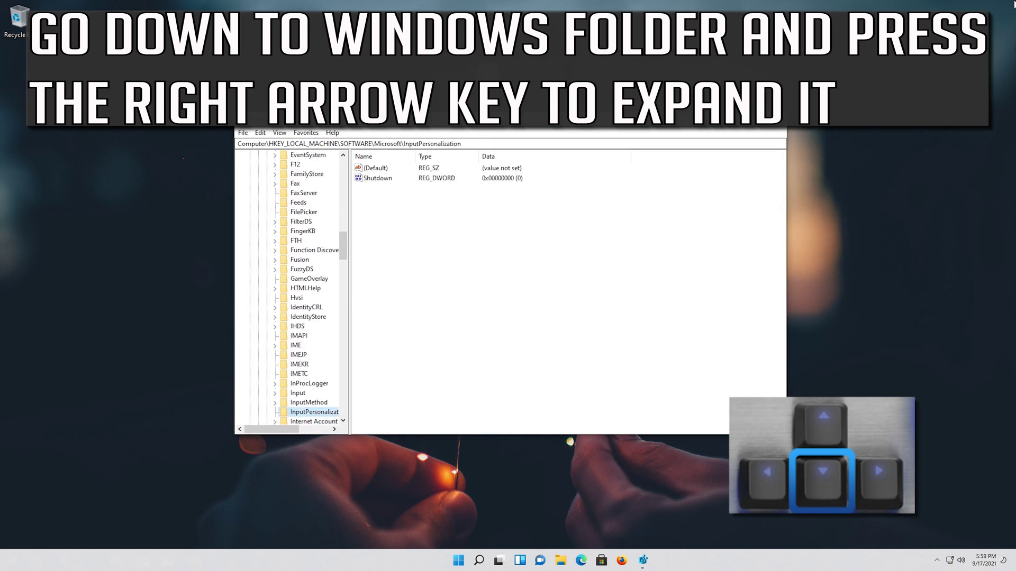
pyautogui.press('Down')
pyautogui.press('Down')
pyautogui.press('Down')
pyautogui.press('Down')
pyautogui.press('Down')
pyautogui.press('Down')
pyautogui.press('Down')
pyautogui.press('Down')
pyautogui.press('Down')
pyautogui.press('Down')
pyautogui.press('Down')
pyautogui.press('Down')
pyautogui.press('Down')
pyautogui.press('Down')
pyautogui.press('Down')
pyautogui.press('Down')
pyautogui.press('Down')
pyautogui.press('Down')
pyautogui.press('Down')
pyautogui.press('Down')
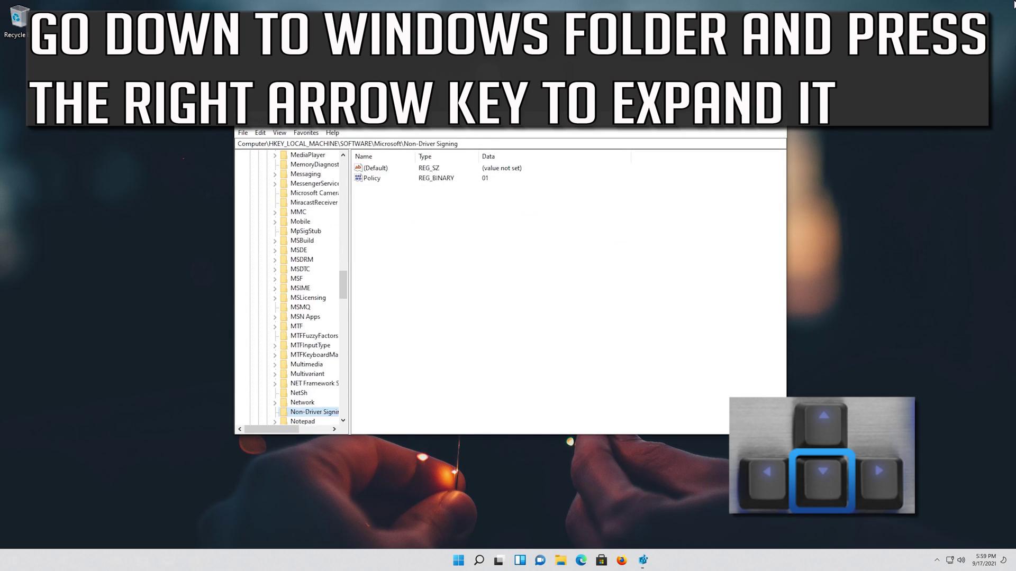
pyautogui.press('Down')
pyautogui.press('Down')
pyautogui.press('Down')
pyautogui.press('Down')
pyautogui.press('Down')
pyautogui.press('Down')
pyautogui.press('Down')
pyautogui.press('Down')
pyautogui.press('Down')
pyautogui.press('Down')
pyautogui.press('Down')
pyautogui.press('Down')
pyautogui.press('Down')
pyautogui.press('Down')
pyautogui.press('Down')
pyautogui.press('Down')
pyautogui.press('Down')
pyautogui.press('Down')
pyautogui.press('Down')
pyautogui.press('Down')
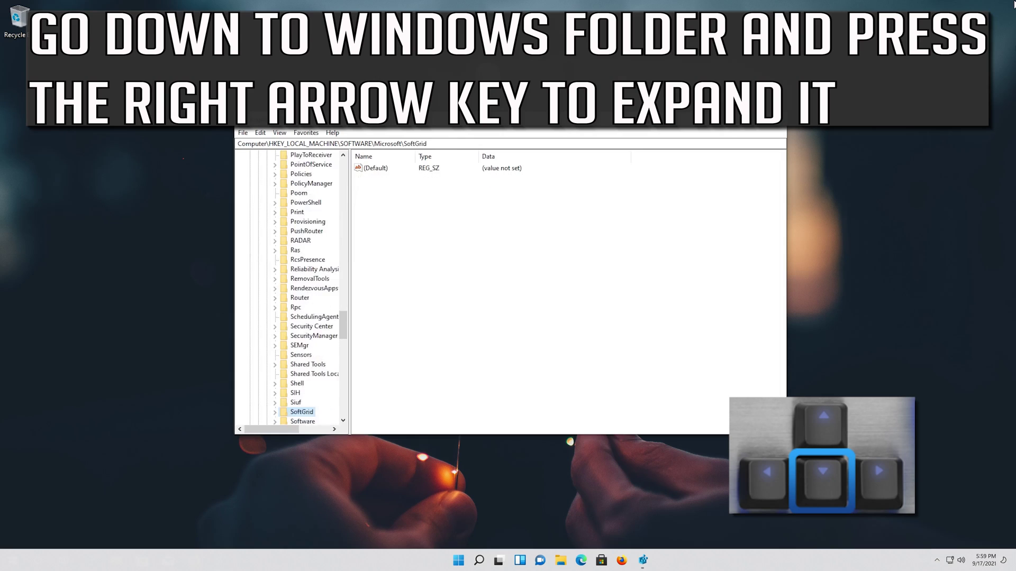
pyautogui.press('Down')
pyautogui.press('Down')
pyautogui.press('Down')
pyautogui.press('Down')
pyautogui.press('Down')
pyautogui.press('Down')
pyautogui.press('Down')
pyautogui.press('Down')
pyautogui.press('Down')
pyautogui.press('Down')
pyautogui.press('Down')
pyautogui.press('Down')
pyautogui.press('Down')
pyautogui.press('Down')
pyautogui.press('Down')
pyautogui.press('Down')
pyautogui.press('Down')
pyautogui.press('Down')
pyautogui.press('Down')
pyautogui.press('Down')
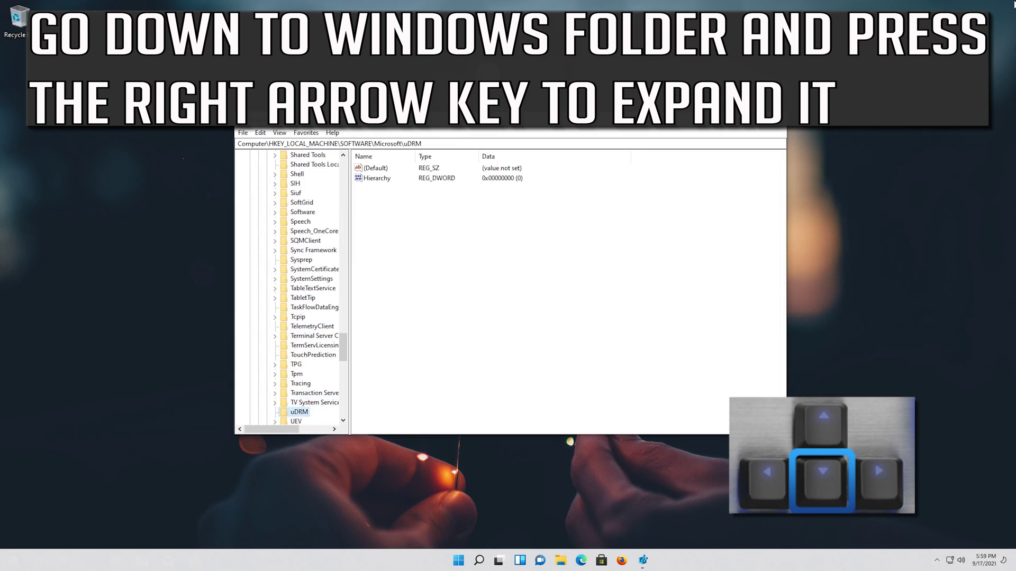
pyautogui.press('Down')
pyautogui.press('Down')
pyautogui.press('Down')
pyautogui.press('Down')
pyautogui.press('Down')
pyautogui.press('Down')
pyautogui.press('Down')
pyautogui.press('Down')
pyautogui.press('Down')
pyautogui.press('Down')
pyautogui.press('Down')
pyautogui.press('Down')
pyautogui.press('Down')
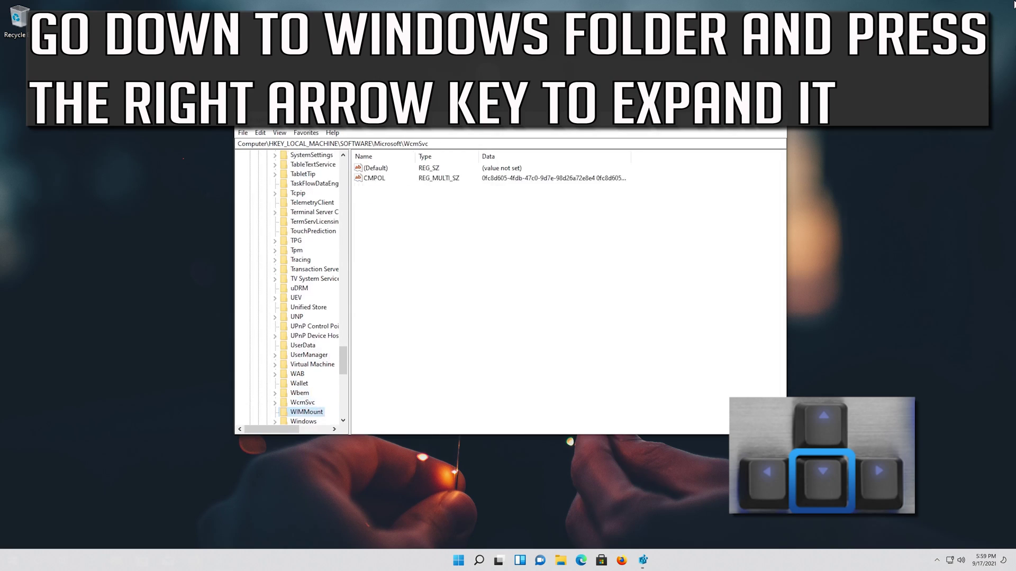
pyautogui.press('Down')
pyautogui.press('Down')
pyautogui.press('Down')
pyautogui.press('Down')
pyautogui.press('Down')
pyautogui.press('Down')
pyautogui.press('Down')
pyautogui.press('Down')
pyautogui.press('Up')
pyautogui.press('Up')
pyautogui.press('Up')
pyautogui.press('Up')
pyautogui.press('Up')
pyautogui.press('Up')
pyautogui.press('Up')
pyautogui.press('Up')
pyautogui.press('Up')
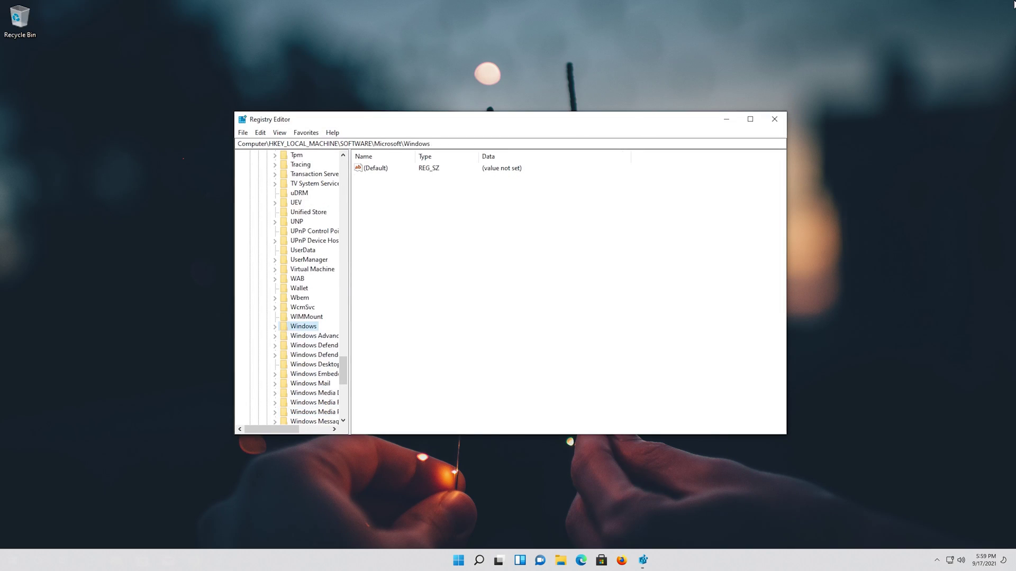
pyautogui.press('Right')
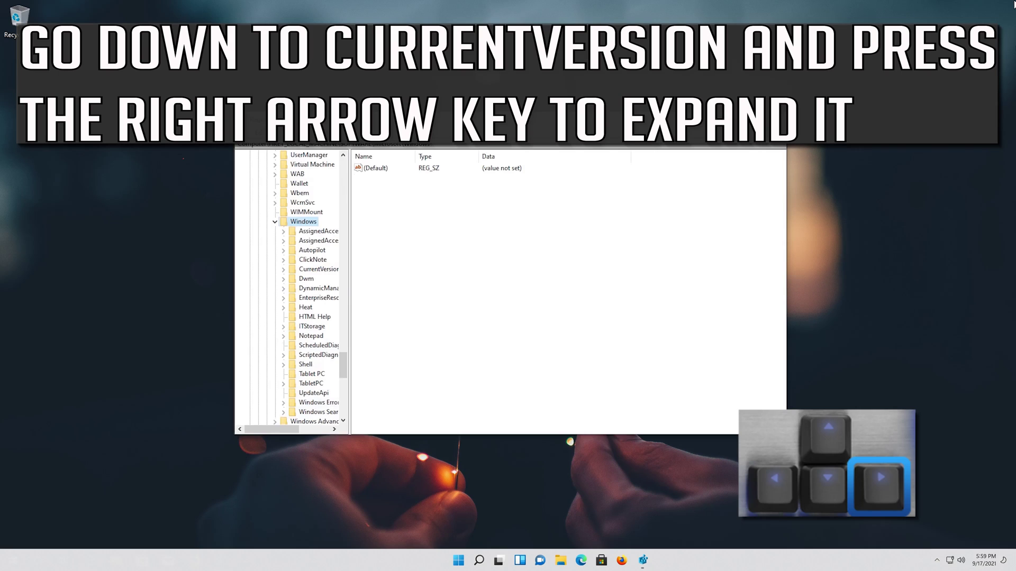
pyautogui.press('Down')
pyautogui.press('Down')
pyautogui.press('Down')
pyautogui.press('Down')
pyautogui.press('Down')
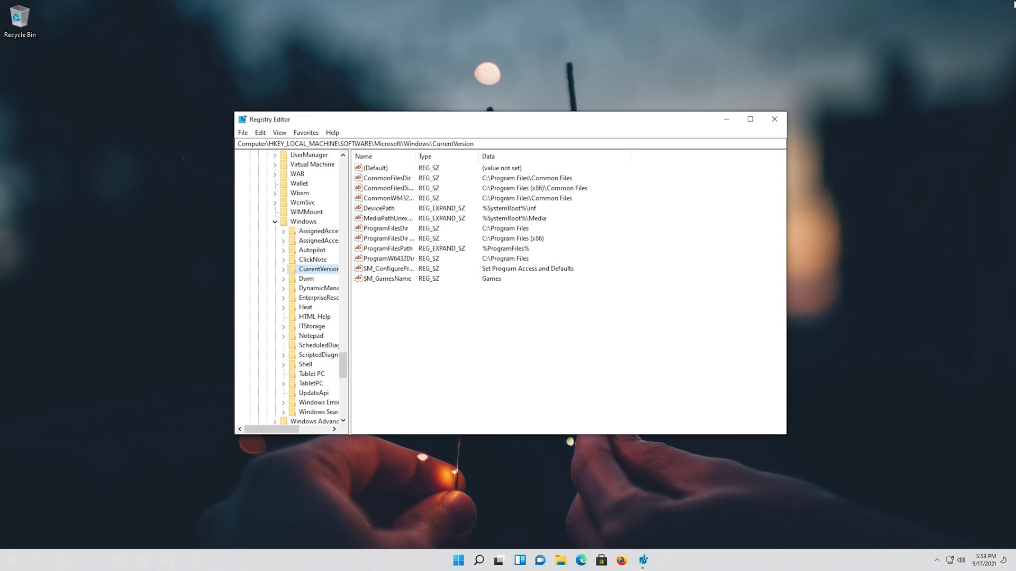
# Expand CurrentVersion and Policies, select the System key, and move focus to its values list
pyautogui.press('Right')
pyautogui.press('Down')
pyautogui.press('Down')
pyautogui.press('Down')
pyautogui.press('Down')
pyautogui.press('Down')
pyautogui.press('Down')
pyautogui.press('Down')
pyautogui.press('Down')
pyautogui.press('Down')
pyautogui.press('Down')
pyautogui.press('Down')
pyautogui.press('Down')
pyautogui.press('Down')
pyautogui.press('Down')
pyautogui.press('Down')
pyautogui.press('Down')
pyautogui.press('Down')
pyautogui.press('Down')
pyautogui.press('Down')
pyautogui.press('Down')
pyautogui.press('Down')
pyautogui.press('Down')
pyautogui.press('Down')
pyautogui.press('Down')
pyautogui.press('Down')
pyautogui.press('Down')
pyautogui.press('Down')
pyautogui.press('Down')
pyautogui.press('Down')
pyautogui.press('Down')
pyautogui.press('Down')
pyautogui.press('Down')
pyautogui.press('Down')
pyautogui.press('Down')
pyautogui.press('Down')
pyautogui.press('Down')
pyautogui.press('Down')
pyautogui.press('Down')
pyautogui.press('Down')
pyautogui.press('Down')
pyautogui.press('Down')
pyautogui.press('Down')
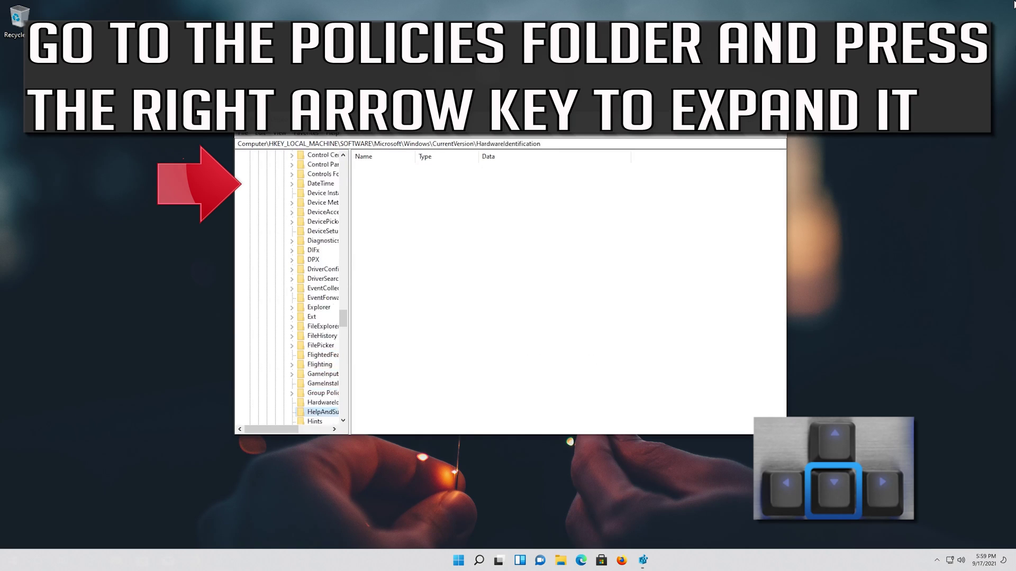
pyautogui.press('Down')
pyautogui.press('Down')
pyautogui.press('Down')
pyautogui.press('Down')
pyautogui.press('Down')
pyautogui.press('Down')
pyautogui.press('Down')
pyautogui.press('Down')
pyautogui.press('Down')
pyautogui.press('Down')
pyautogui.press('Down')
pyautogui.press('Down')
pyautogui.press('Down')
pyautogui.press('Down')
pyautogui.press('Down')
pyautogui.press('Down')
pyautogui.press('Down')
pyautogui.press('Down')
pyautogui.press('Down')
pyautogui.press('Down')
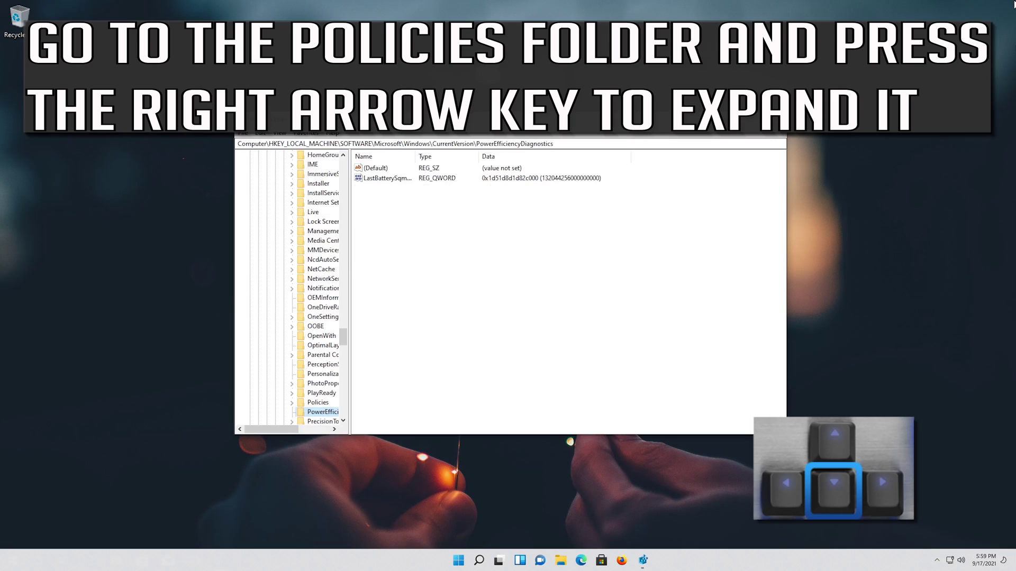
pyautogui.press('Down')
pyautogui.press('Down')
pyautogui.press('Down')
pyautogui.press('Down')
pyautogui.press('Down')
pyautogui.press('Down')
pyautogui.press('Down')
pyautogui.press('Down')
pyautogui.press('Down')
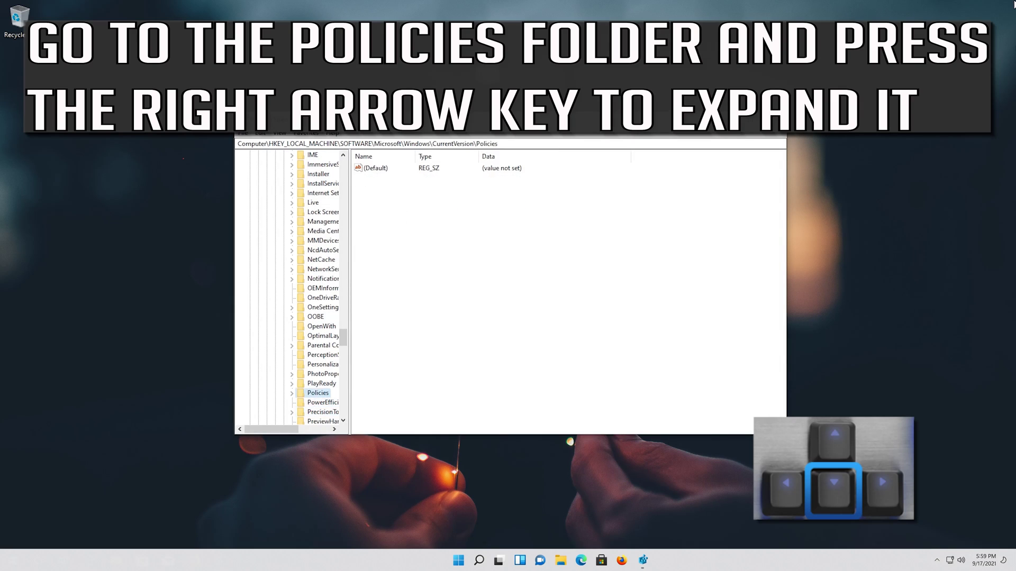
pyautogui.press('Up')
pyautogui.press('Up')
pyautogui.press('Up')
pyautogui.press('Up')
pyautogui.press('Up')
pyautogui.press('Up')
pyautogui.press('Up')
pyautogui.press('Up')
pyautogui.press('Up')
pyautogui.press('Up')
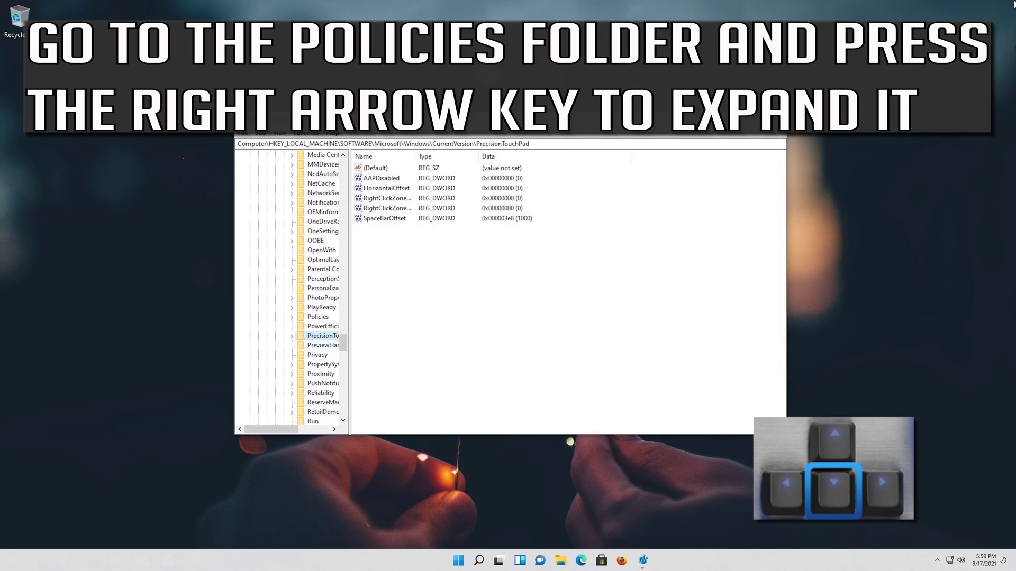
pyautogui.press('Right')
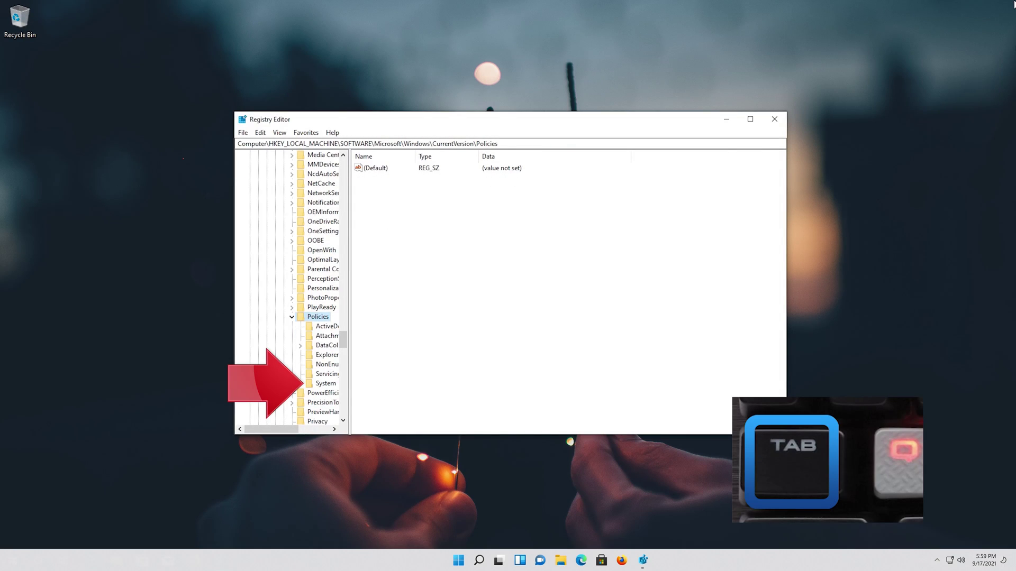
pyautogui.press('Down')
pyautogui.press('Down')
pyautogui.press('Down')
pyautogui.press('Down')
pyautogui.press('Down')
pyautogui.press('Down')
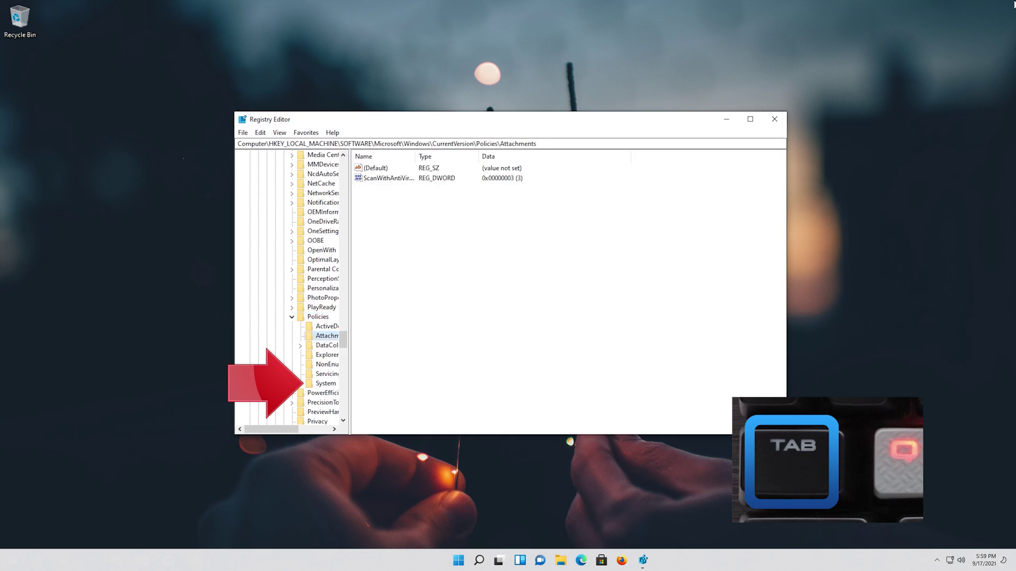
pyautogui.press('Down')
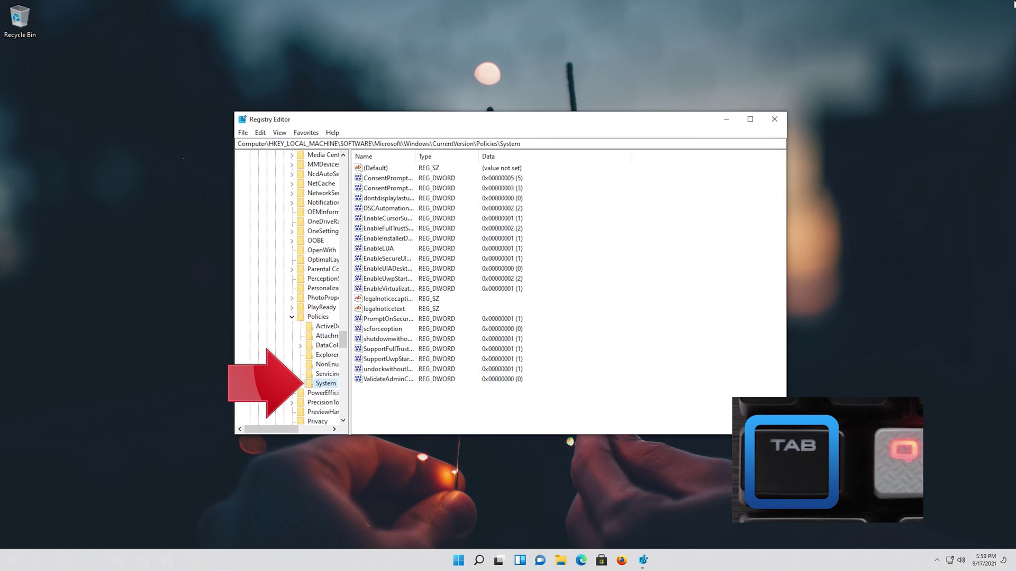
pyautogui.press('Tab')
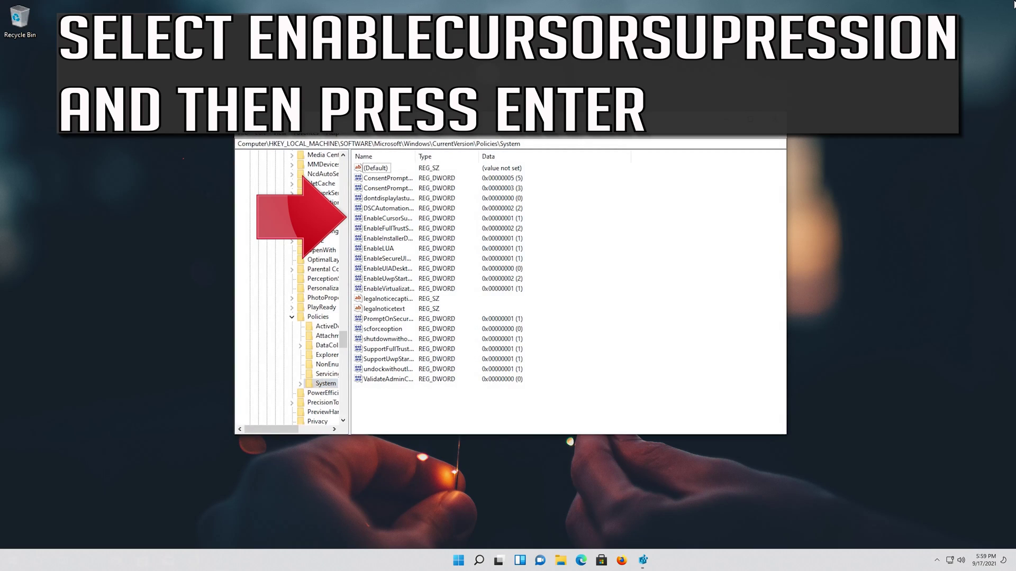
# Change EnableCursorSuppression's value data to 0, then bring up the Ctrl+Alt+Del security screen
pyautogui.press('Down')
pyautogui.press('Down')
pyautogui.press('Down')
pyautogui.press('Down')
pyautogui.press('Down')
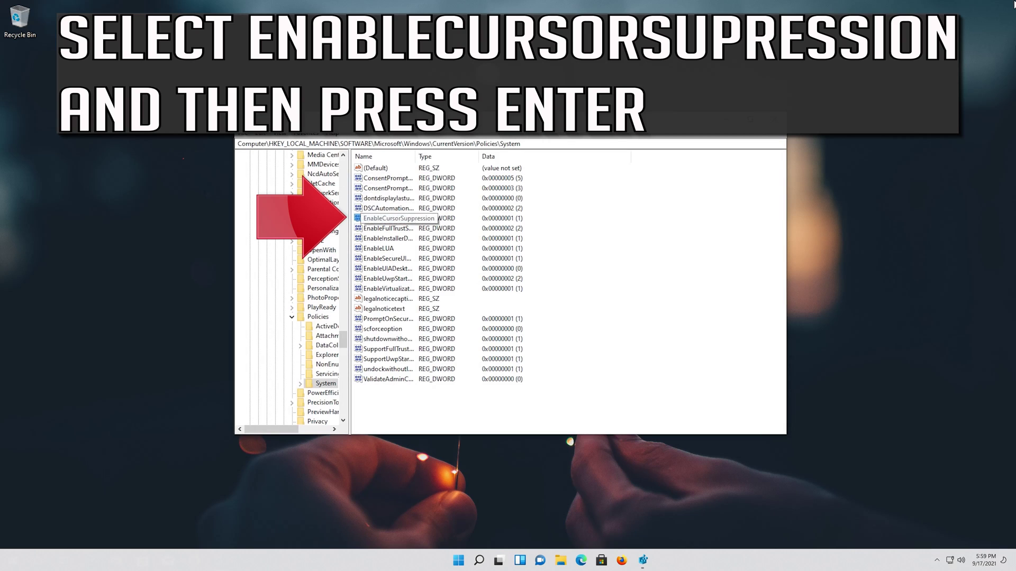
pyautogui.press('Return')
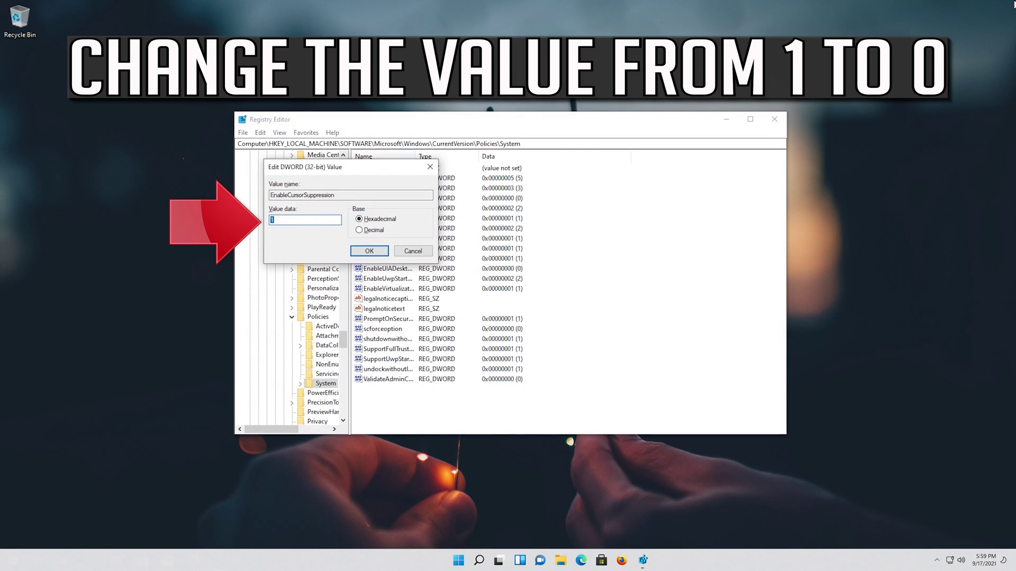
pyautogui.write('0')
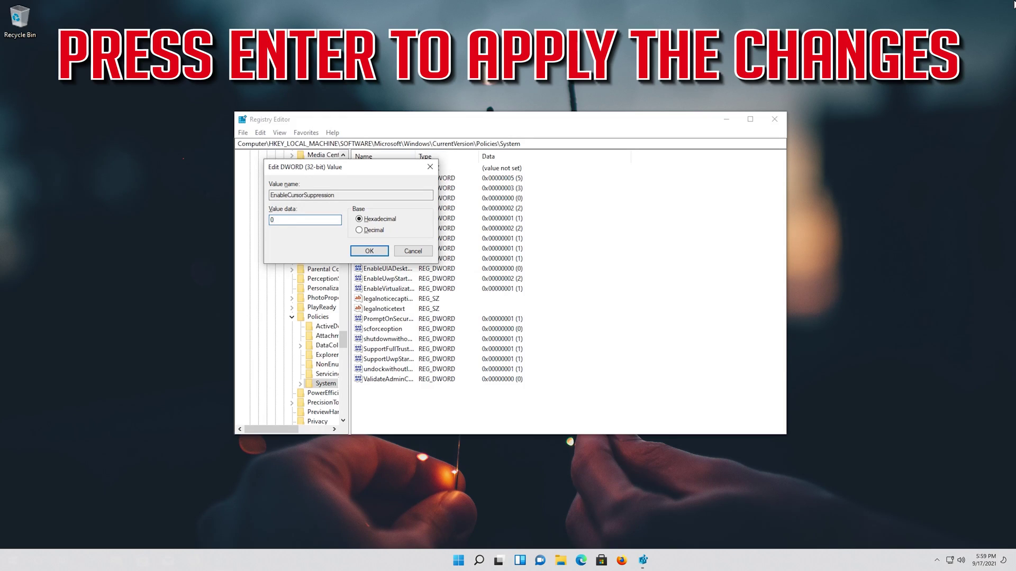
pyautogui.press('Return')
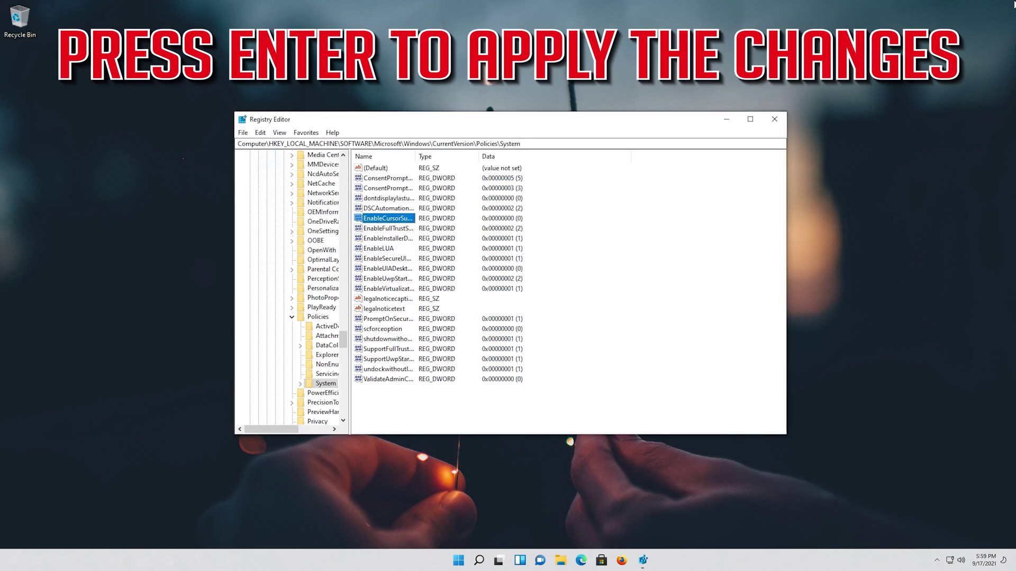
pyautogui.hotkey('ctrl', 'alt', 'Delete')
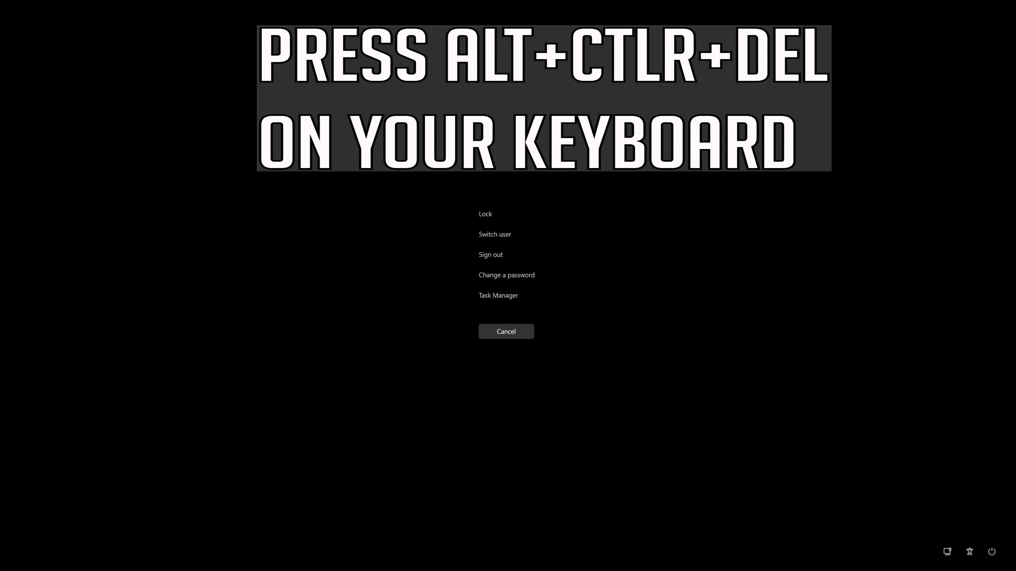
# Move focus to the power button on the security screen and expand its Sleep/Shut down/Restart menu
pyautogui.press('Tab')
pyautogui.press('Tab')
pyautogui.press('Tab')
pyautogui.press('Tab')
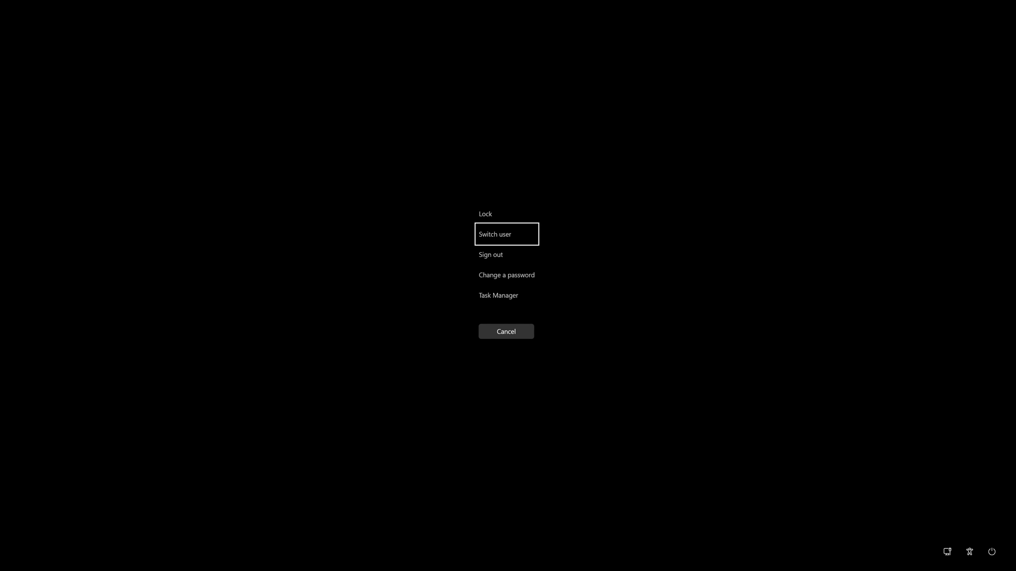
pyautogui.press('Tab')
pyautogui.press('Tab')
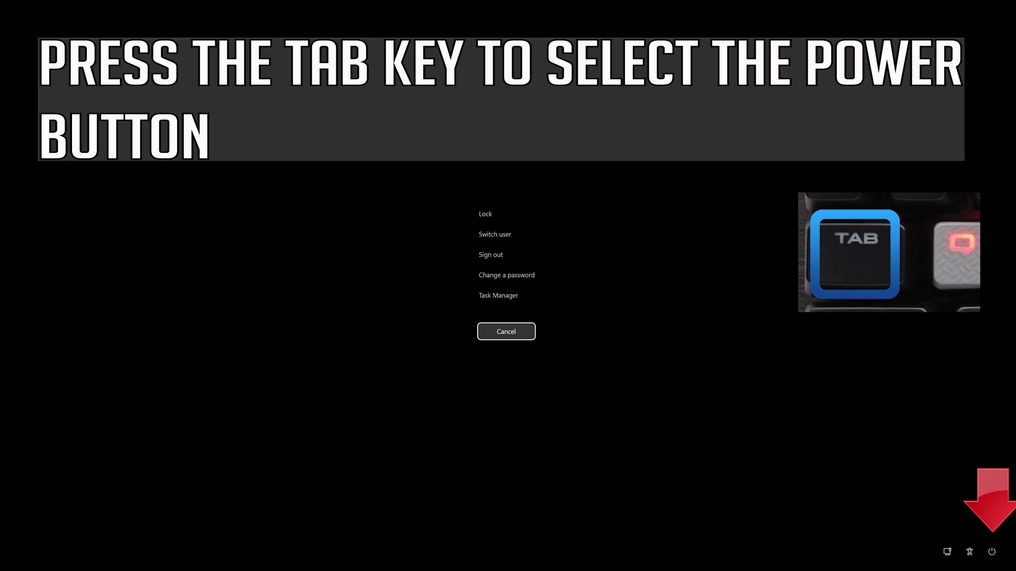
pyautogui.press('Tab')
pyautogui.press('Tab')
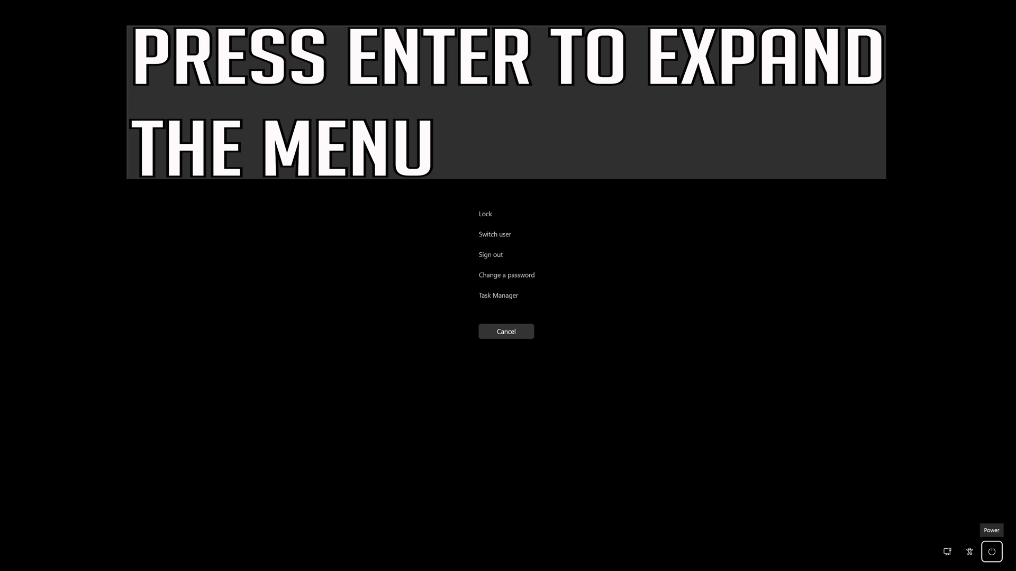
pyautogui.press('Return')
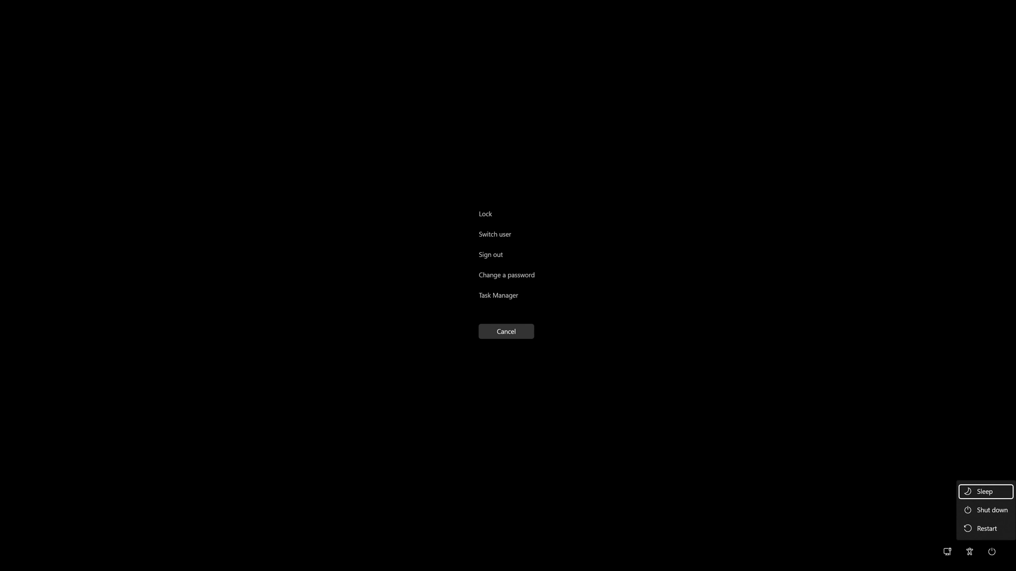